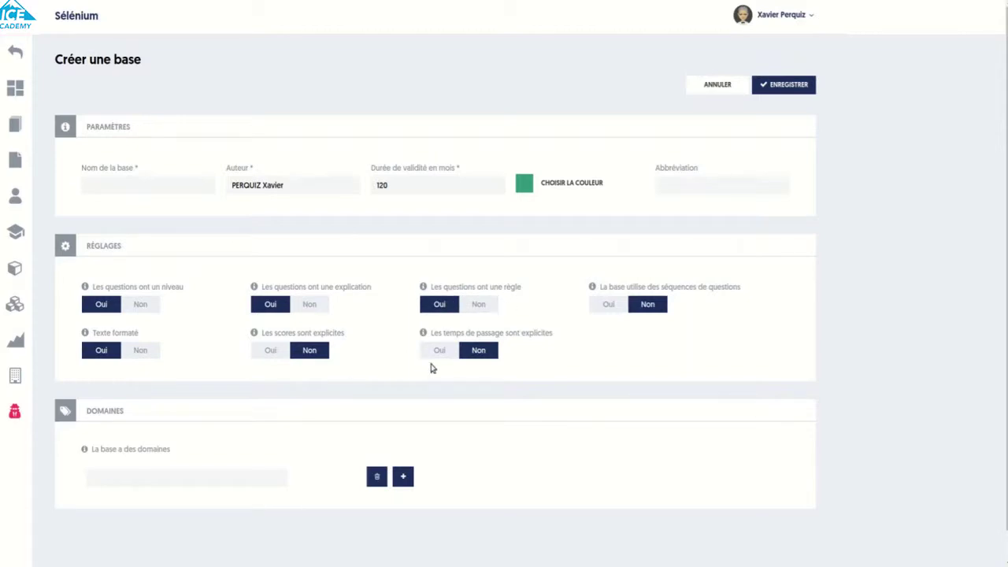
# Leave the base creation form, open the questions of the Antarctique base and start a new question
pyautogui.scroll(-1, 432, 383)
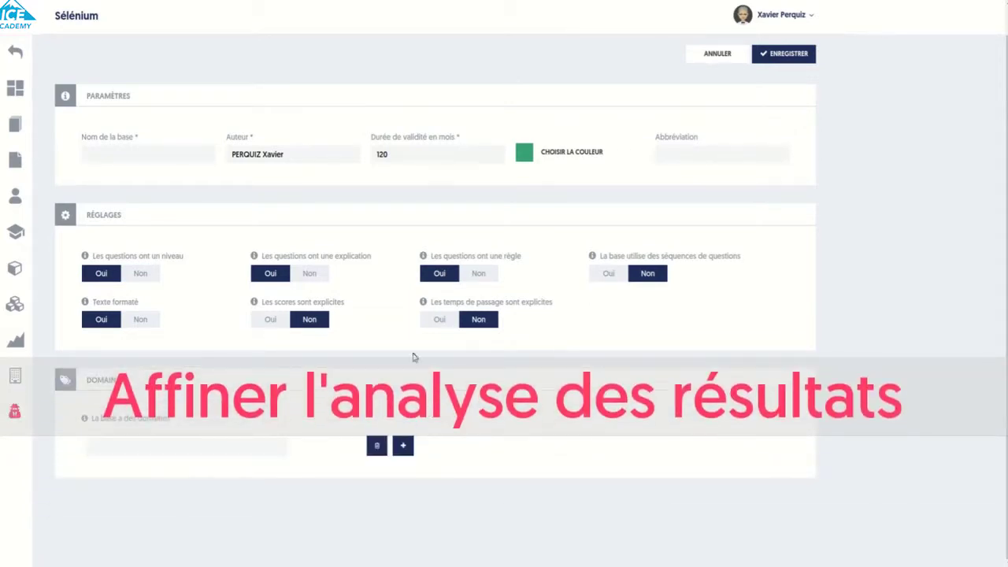
pyautogui.click(20, 127)
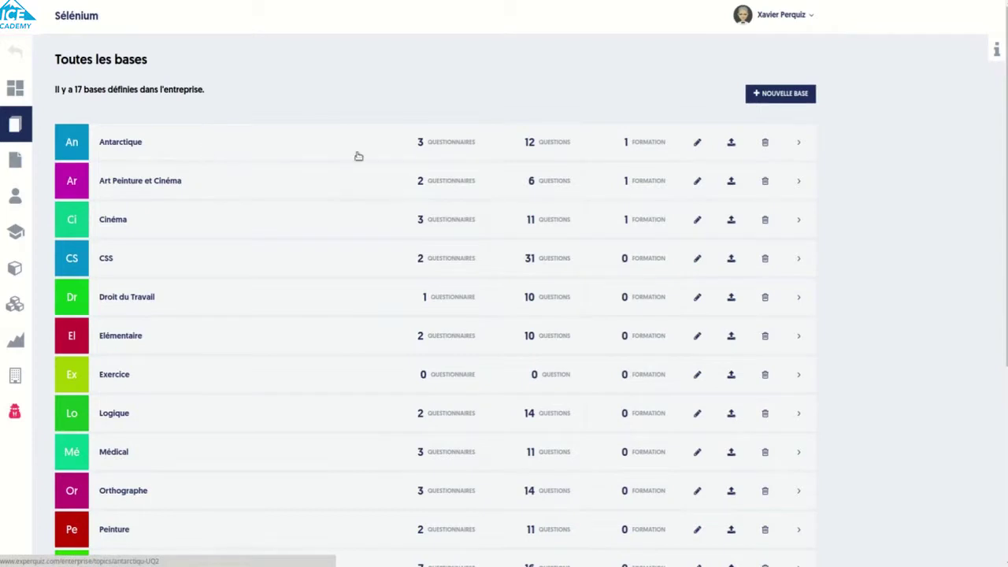
pyautogui.click(556, 147)
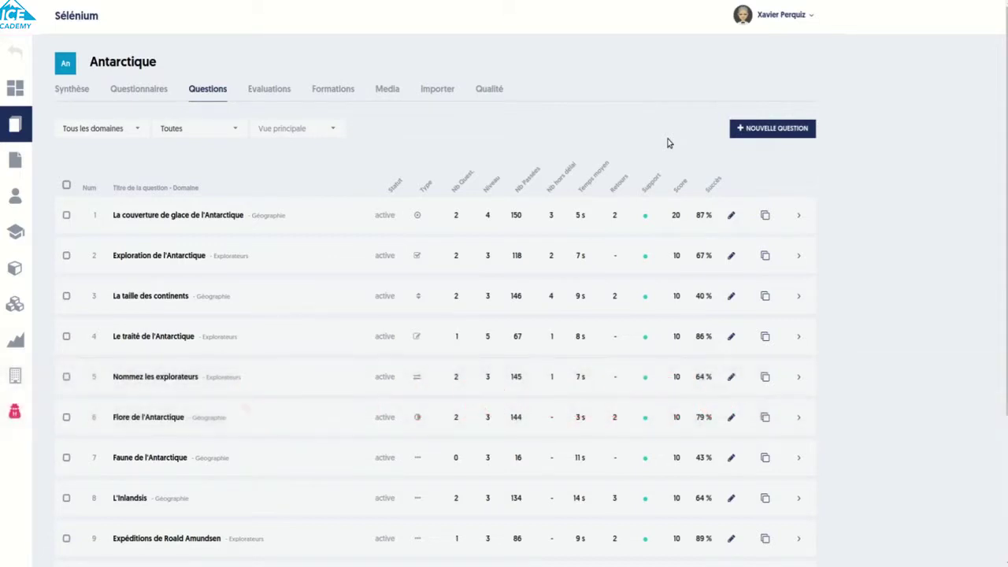
pyautogui.click(764, 134)
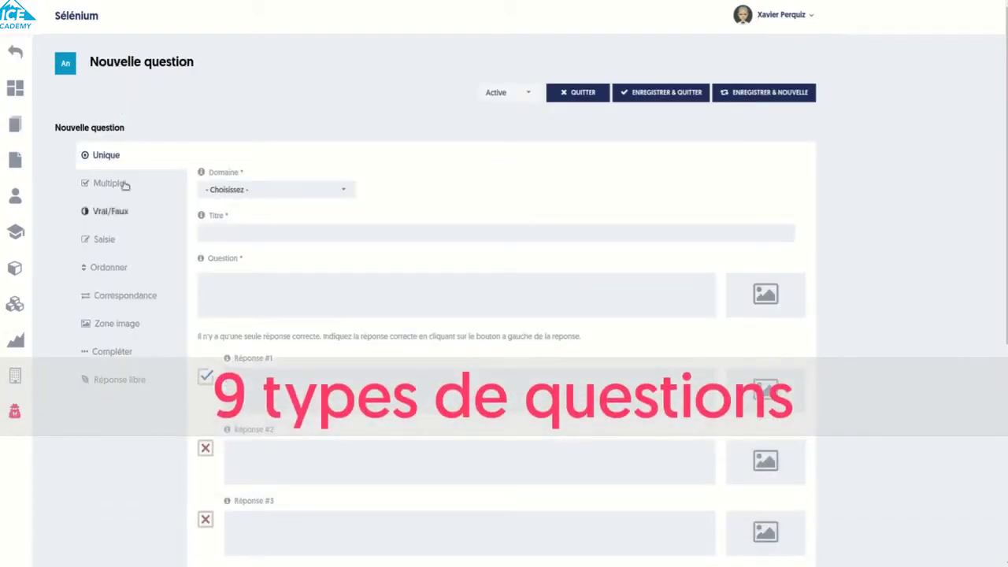
# Examine the example previews of the nine question types, from Unique through Réponse libre
pyautogui.moveTo(119, 157)
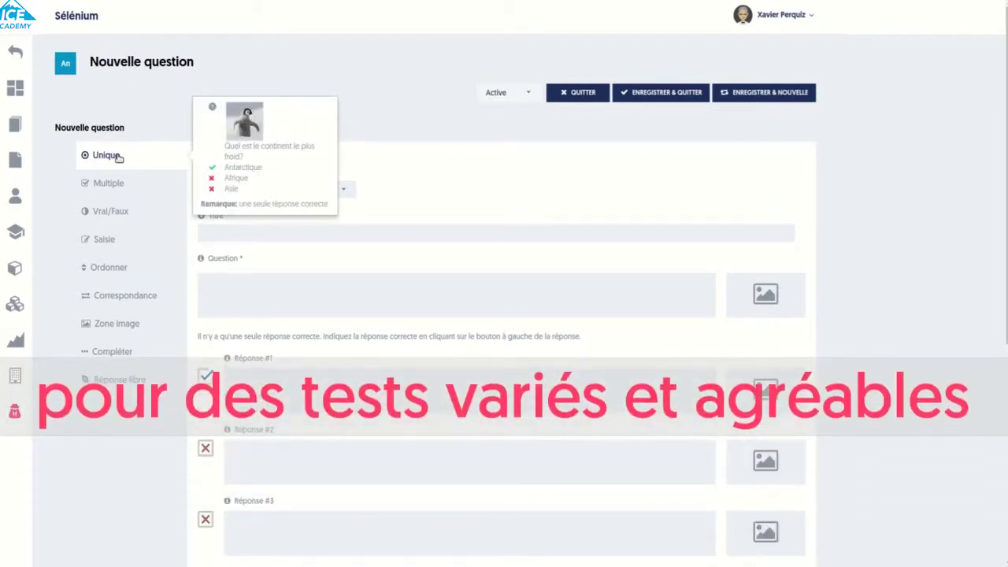
pyautogui.moveTo(115, 192)
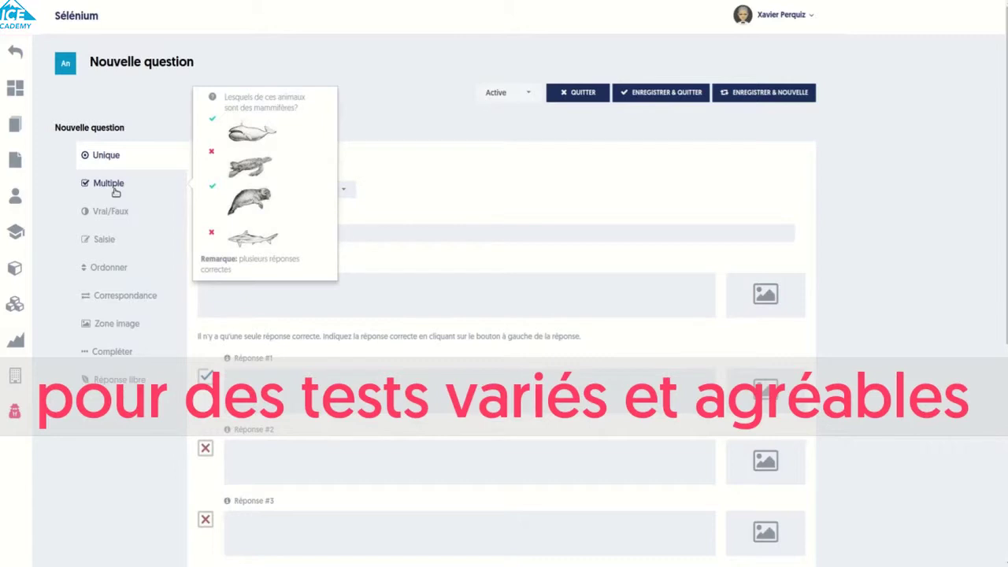
pyautogui.moveTo(115, 214)
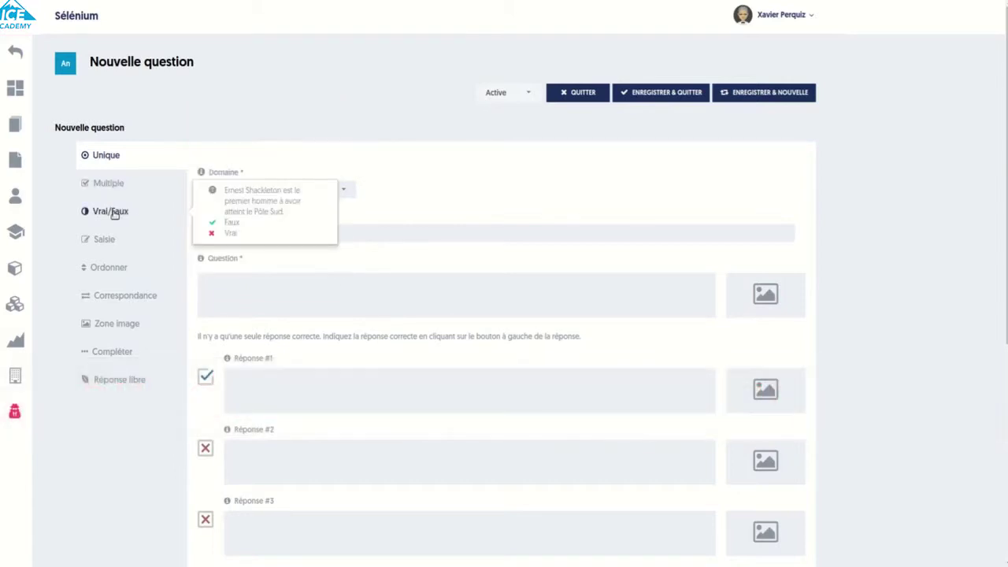
pyautogui.moveTo(115, 244)
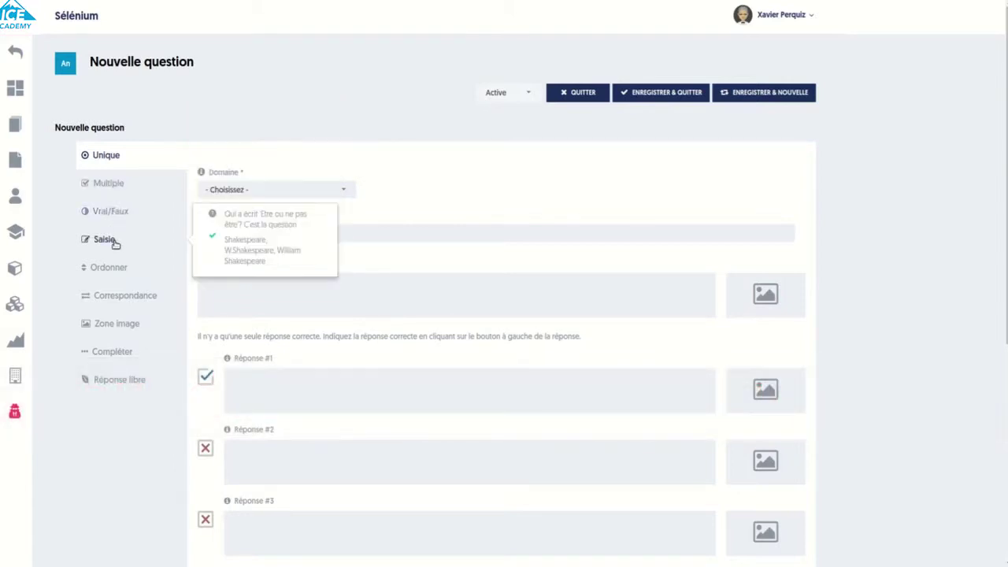
pyautogui.moveTo(115, 272)
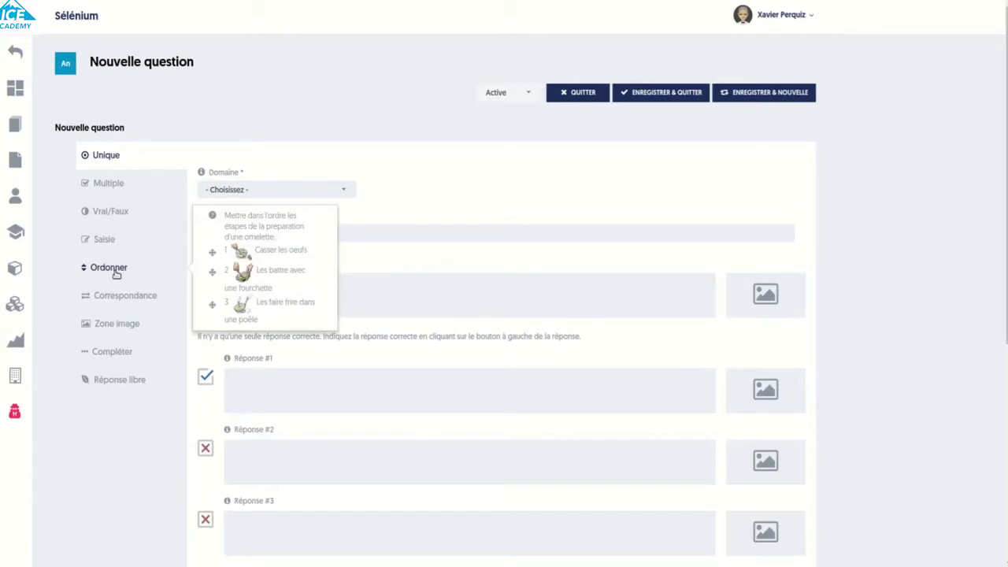
pyautogui.moveTo(116, 295)
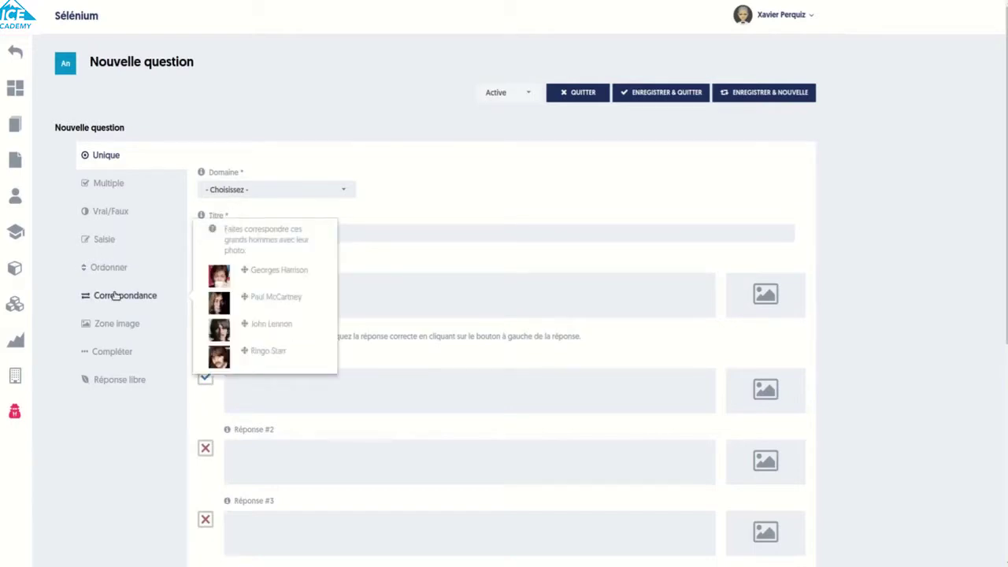
pyautogui.moveTo(113, 328)
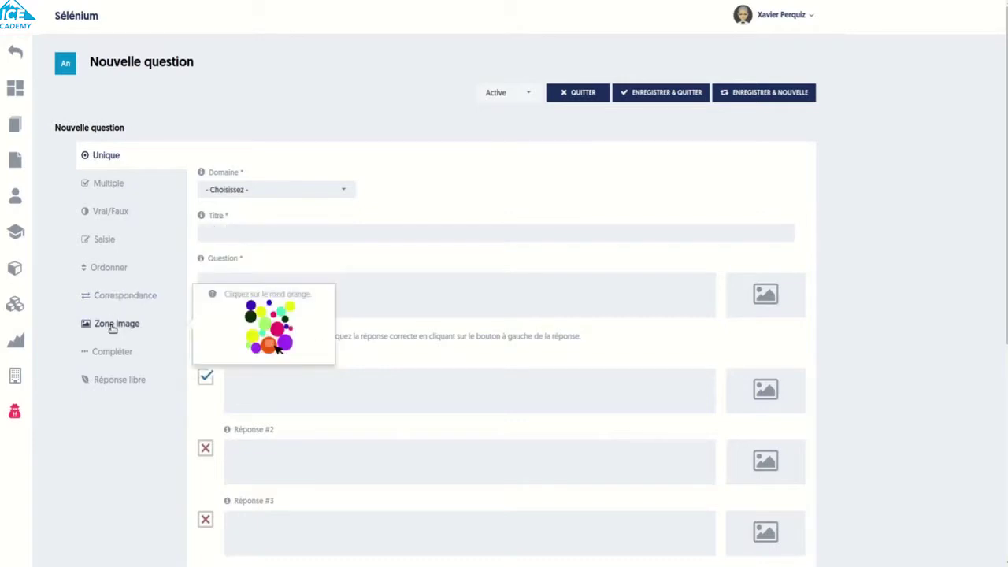
pyautogui.moveTo(115, 355)
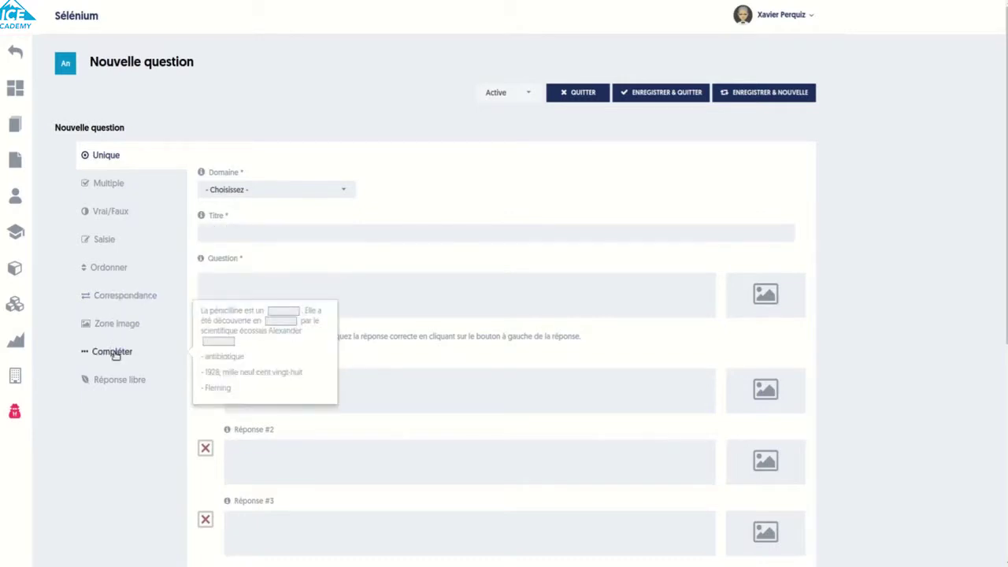
pyautogui.moveTo(140, 380)
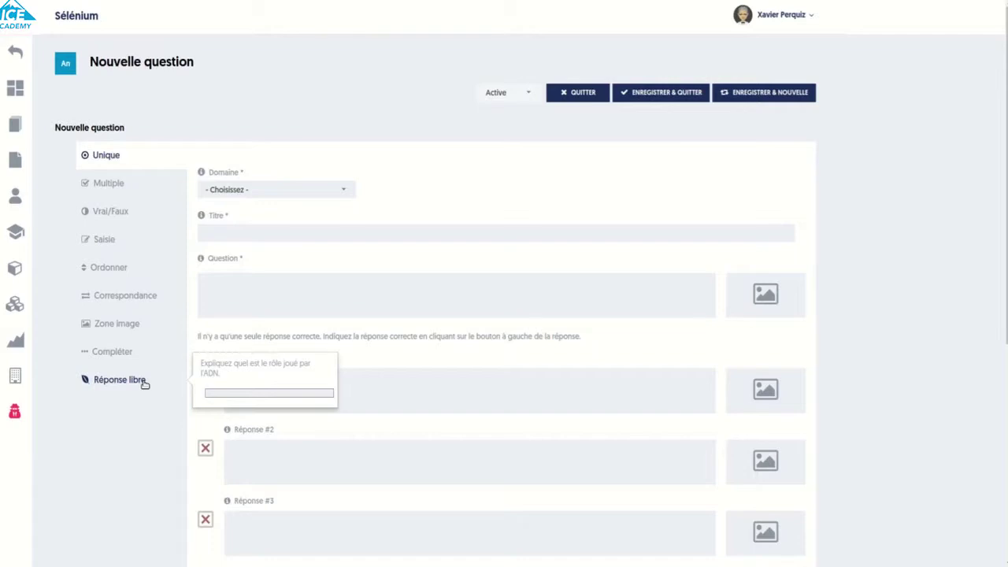
# Switch the new question to the Vrai/Faux type and look through its media sources, including the Google image search
pyautogui.click(110, 215)
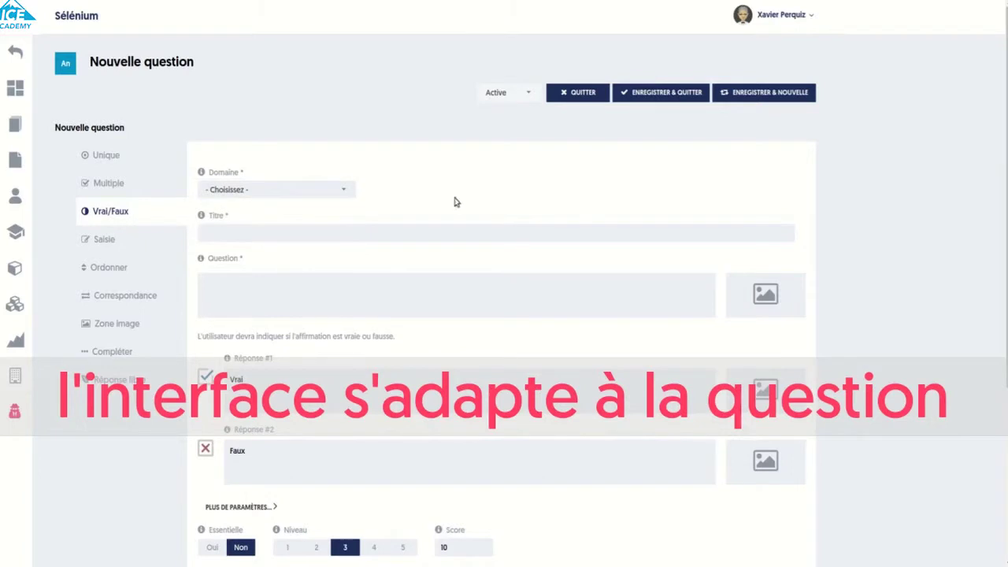
pyautogui.click(259, 197)
pyautogui.click(258, 197)
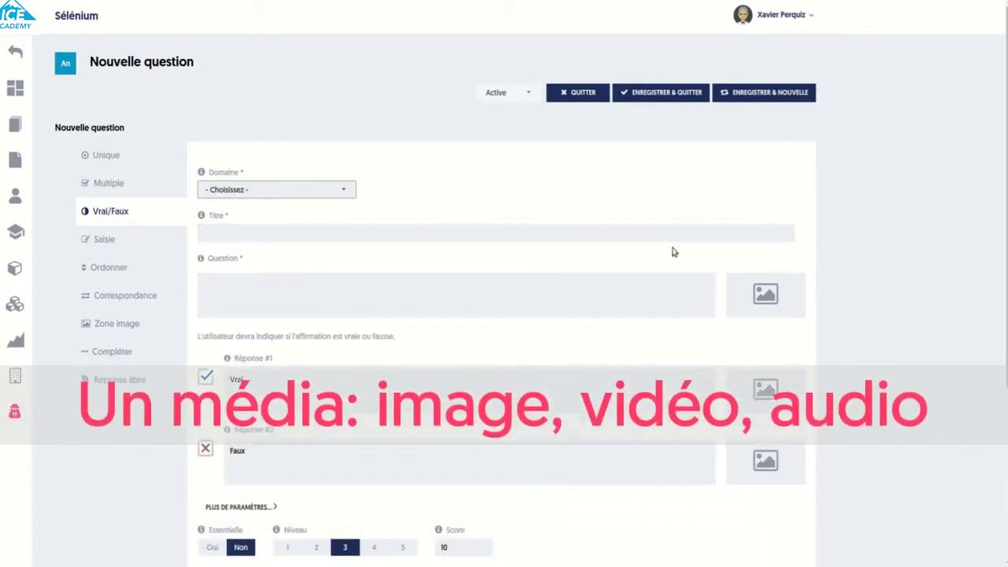
pyautogui.click(794, 313)
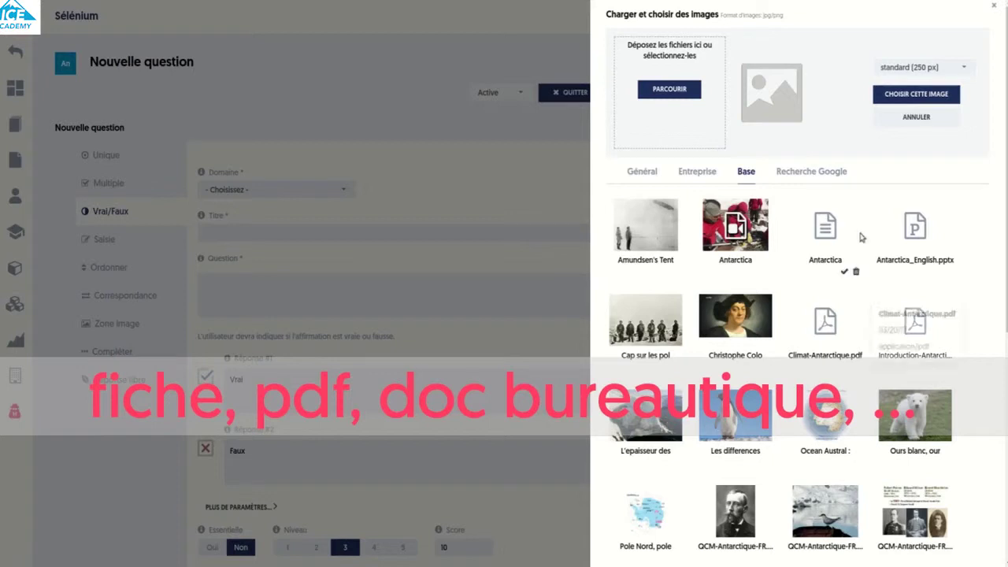
pyautogui.click(798, 175)
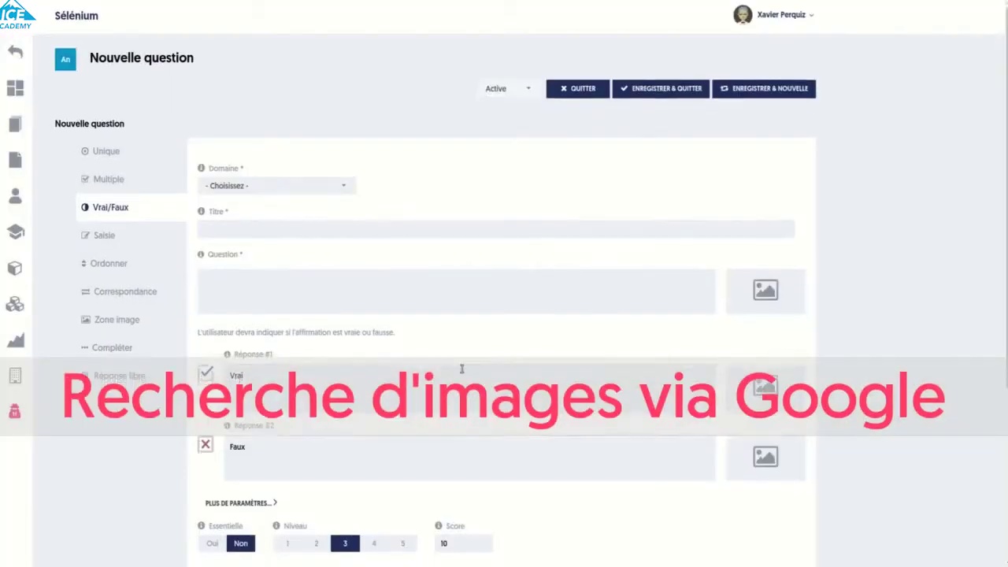
# Set the Vrai/Faux question's level to 2 and quit the new question without saving
pyautogui.scroll(-3, 464, 365)
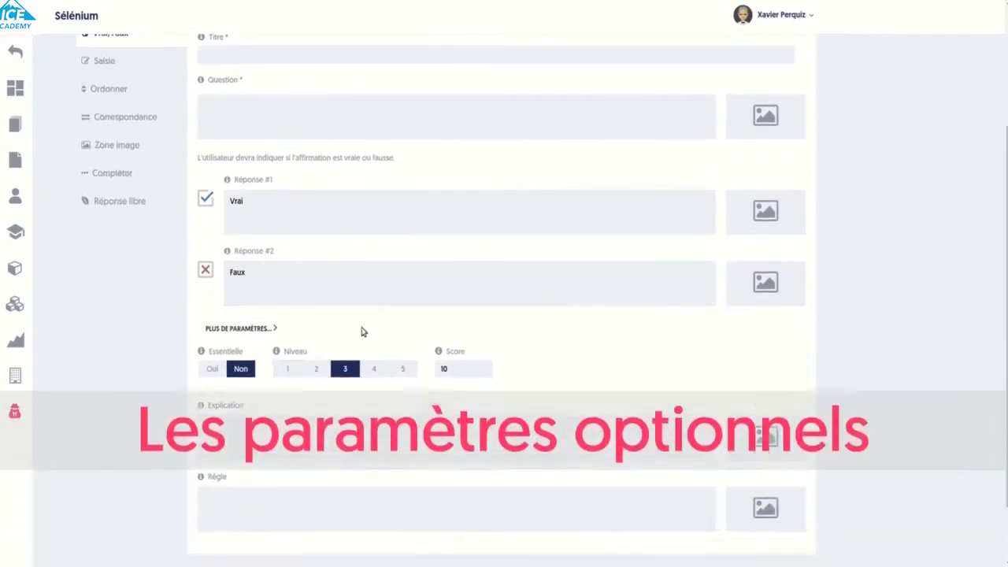
pyautogui.scroll(-2, 563, 352)
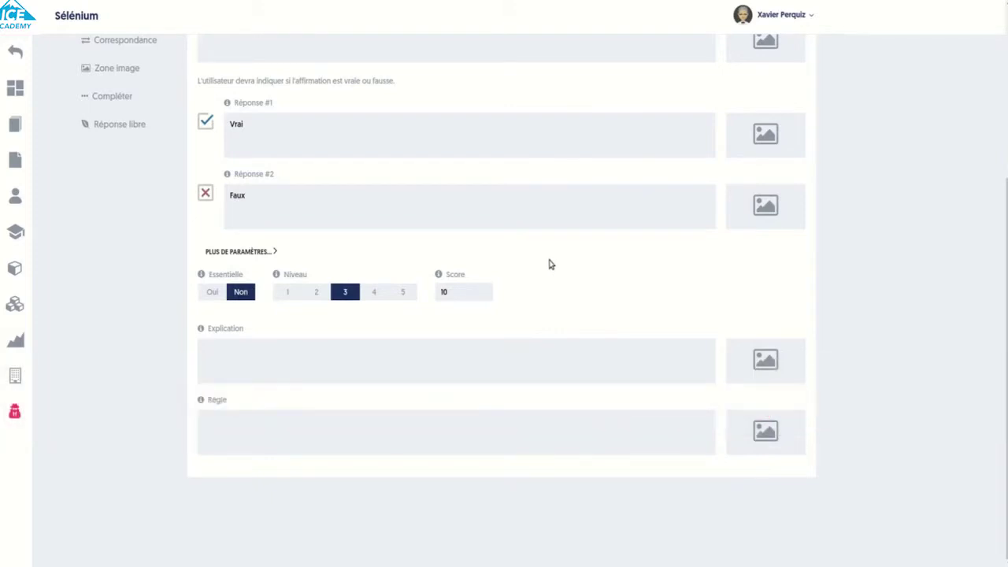
pyautogui.click(316, 295)
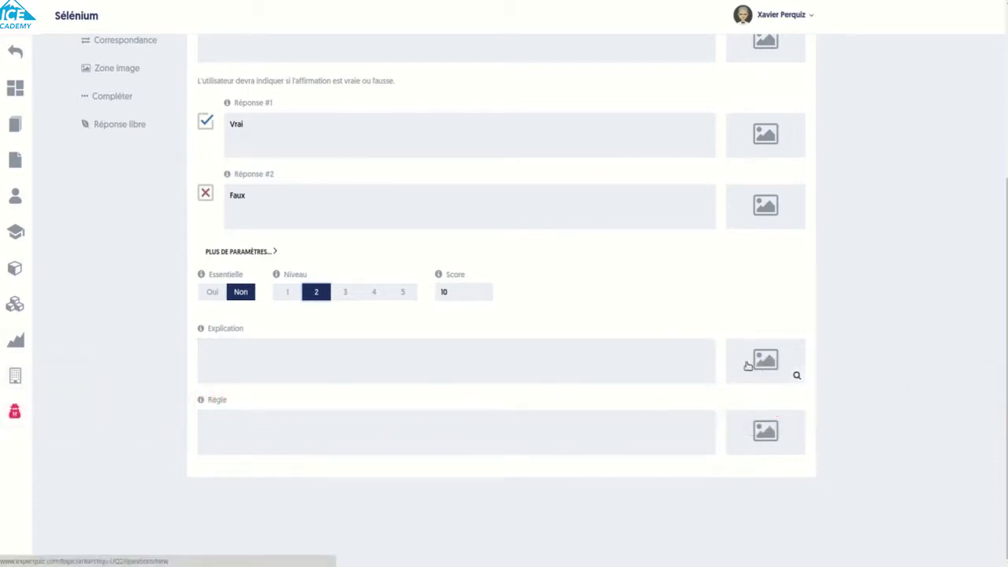
pyautogui.scroll(3, 623, 291)
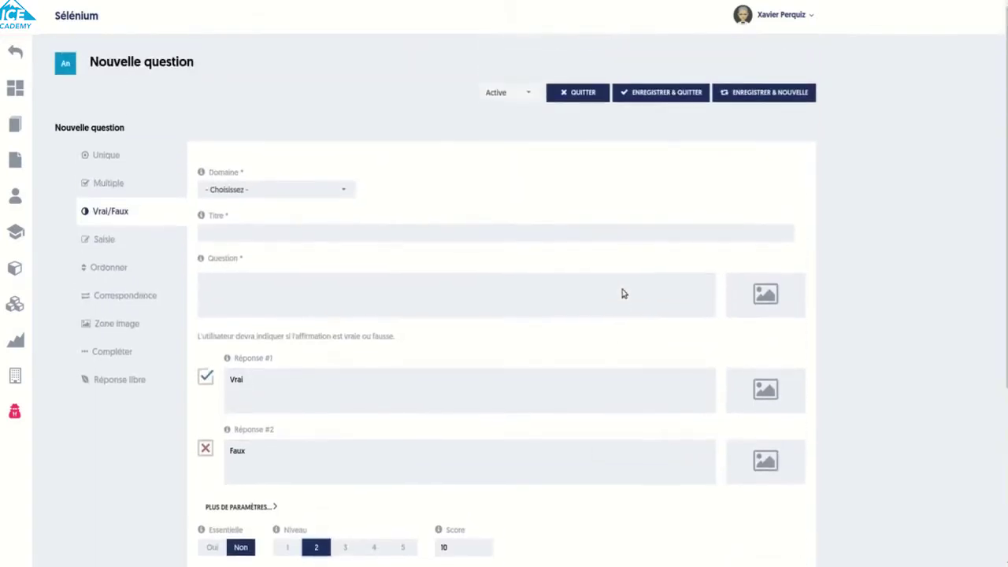
pyautogui.click(579, 96)
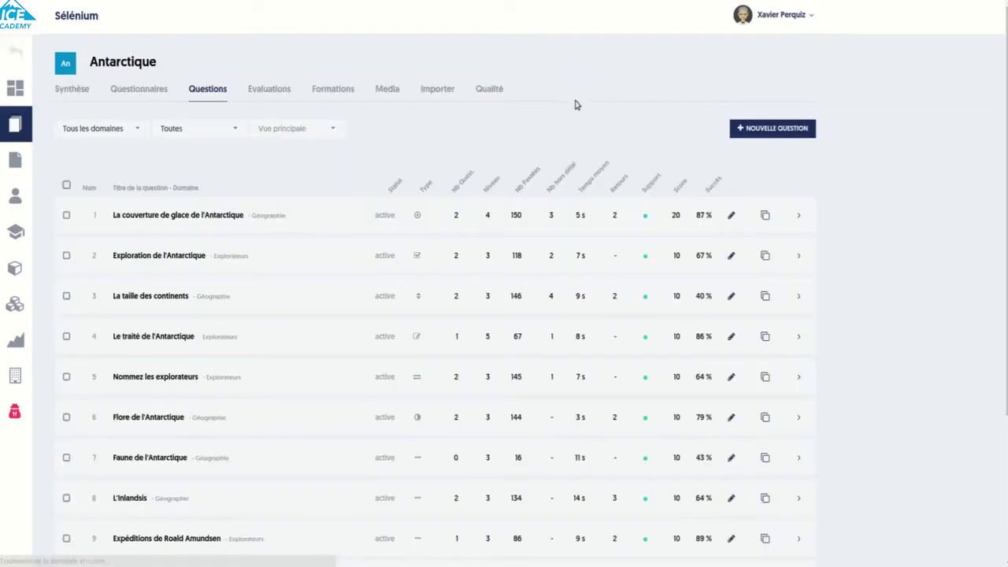
# Review the answers, level, explanation and rule of the question "La couverture de glace de l'Antarctique", and quit its editor
pyautogui.click(731, 217)
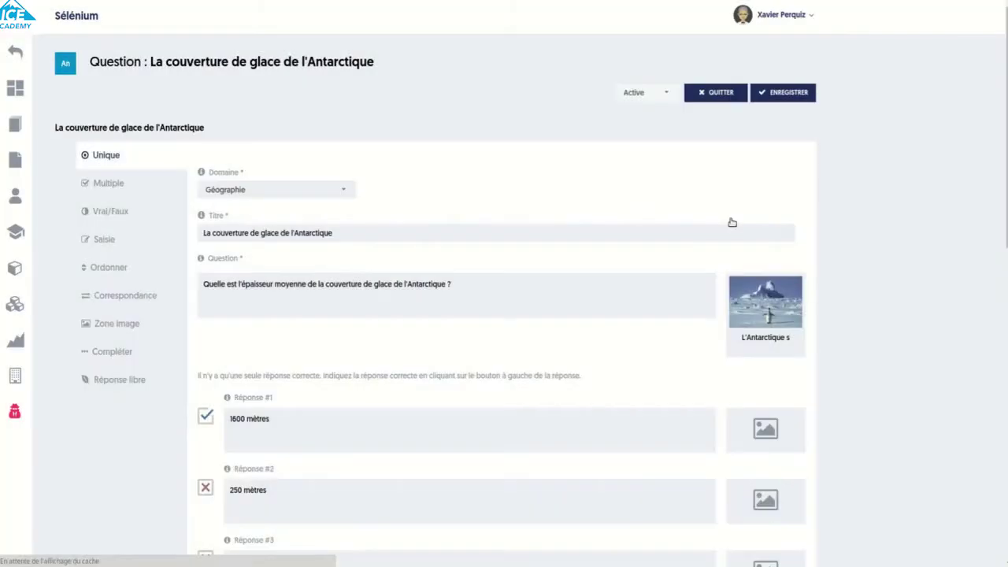
pyautogui.scroll(-5, 500, 227)
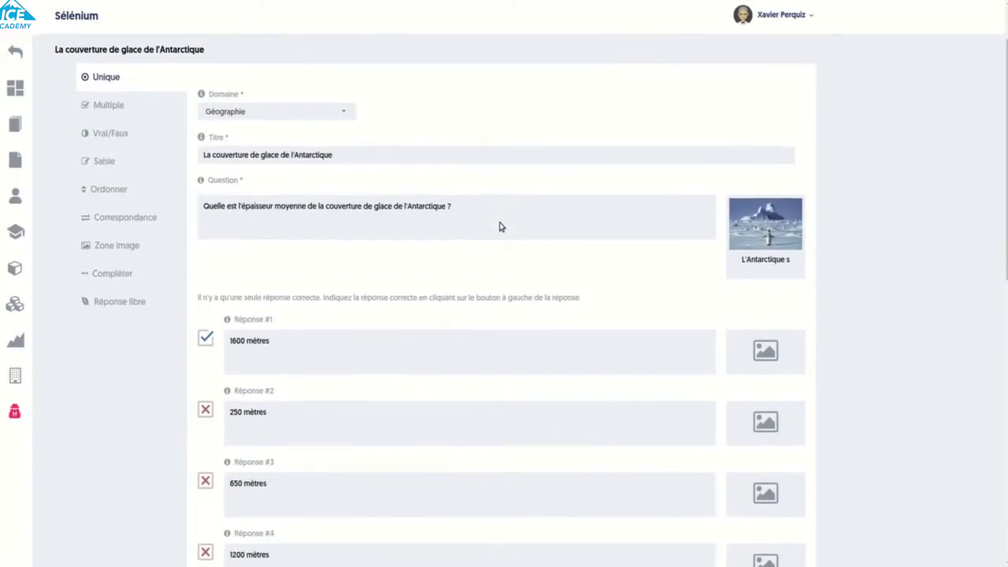
pyautogui.scroll(-4, 504, 230)
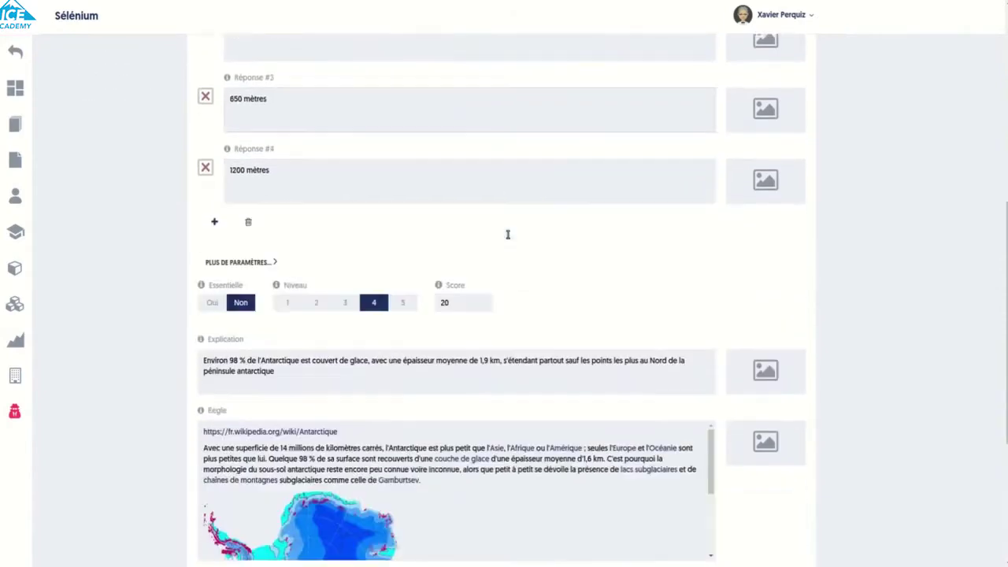
pyautogui.scroll(3, 509, 239)
pyautogui.scroll(5, 508, 239)
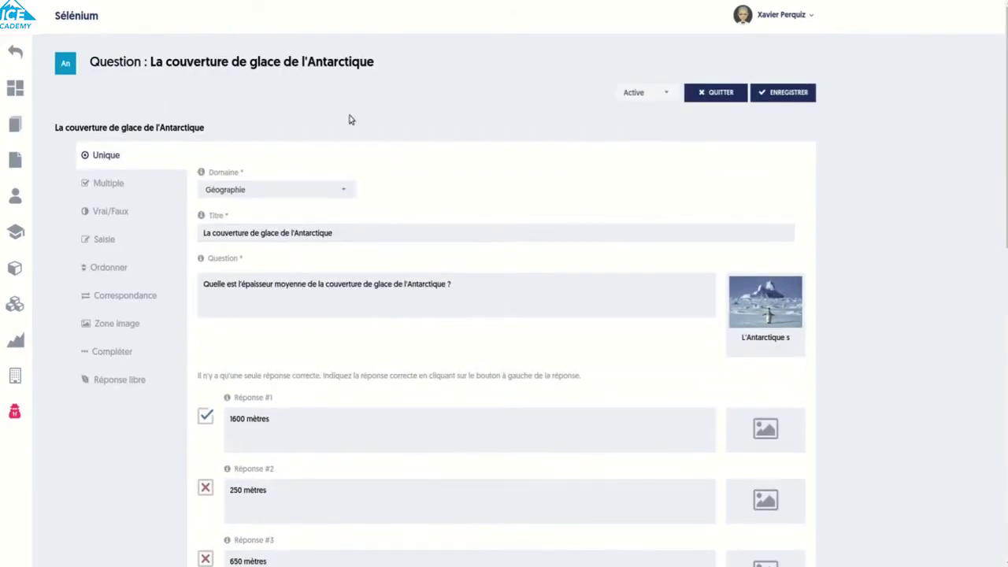
pyautogui.click(716, 92)
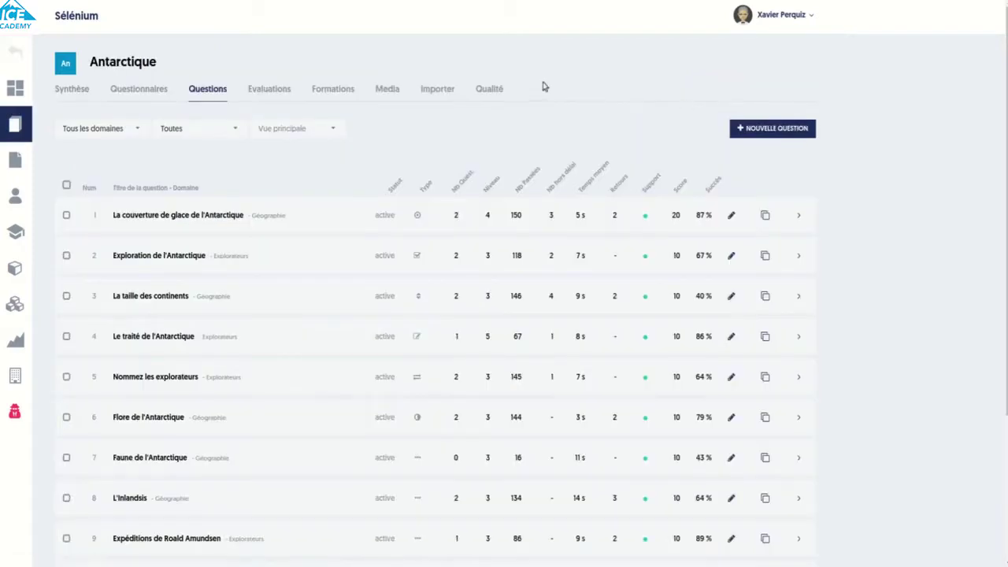
# Open the example document for importing questions into the Antarctique base and examine its "unique" and "multiple" question tables
pyautogui.click(434, 91)
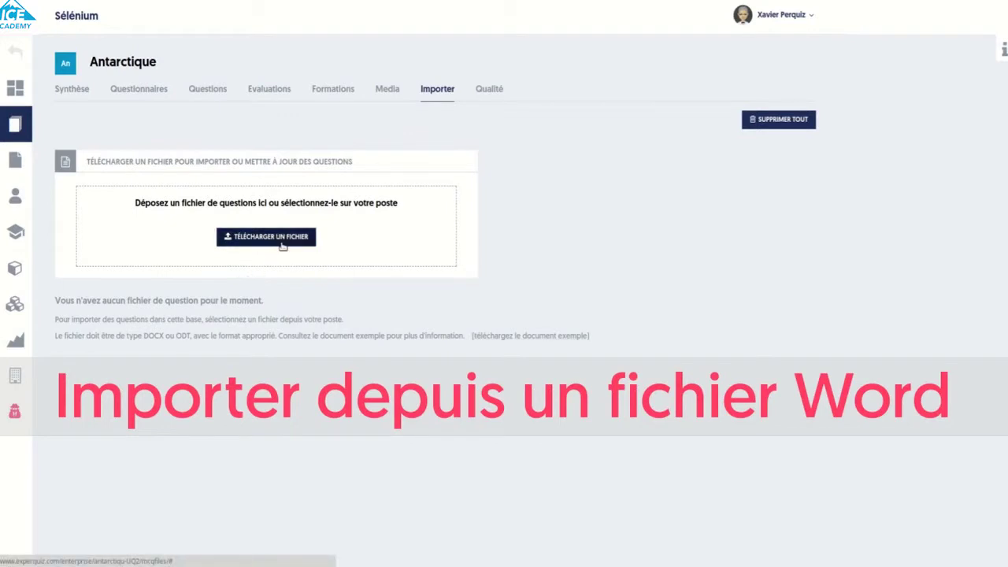
pyautogui.click(539, 338)
pyautogui.click(55, 556)
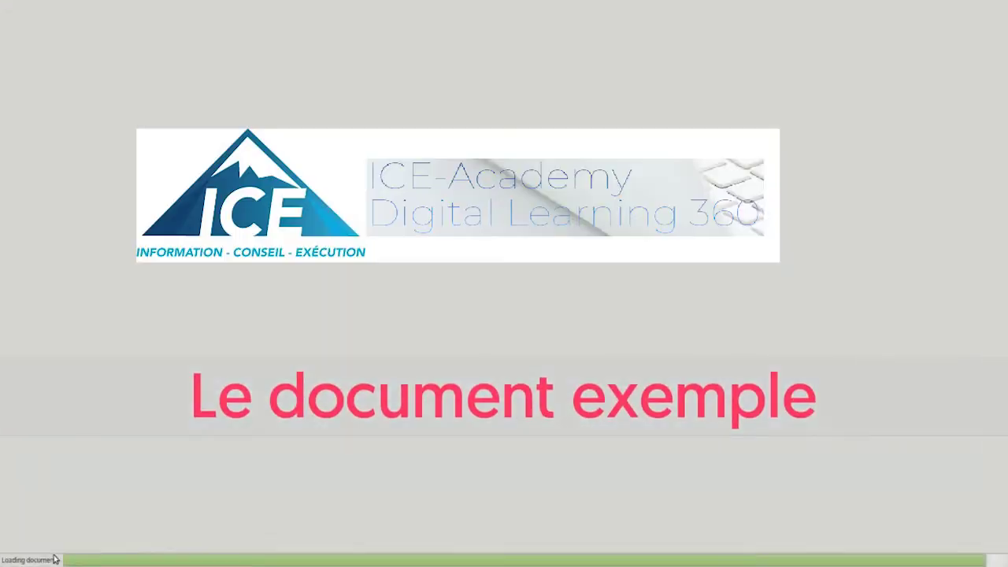
pyautogui.scroll(-3, 771, 315)
pyautogui.scroll(-10, 771, 321)
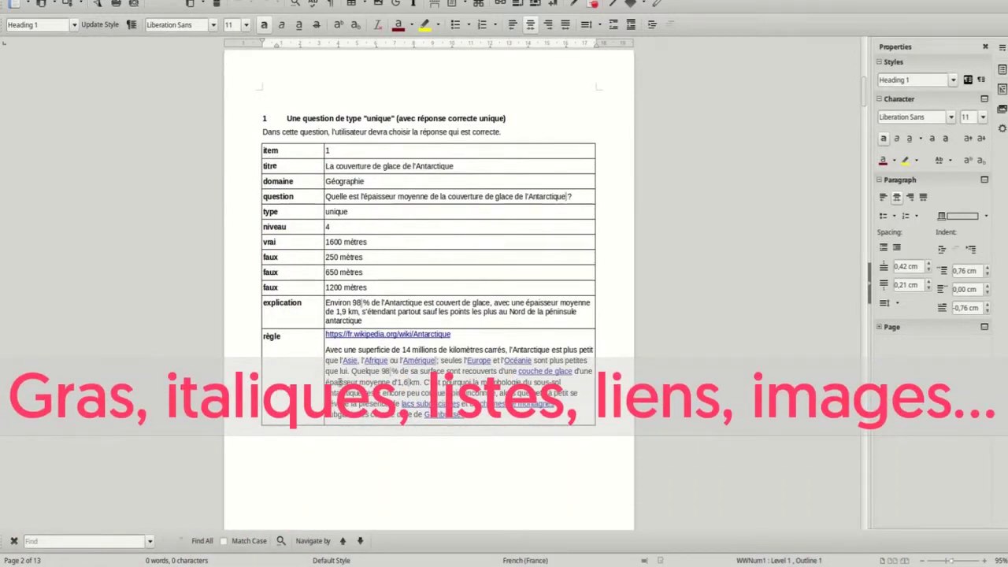
pyautogui.scroll(-15, 411, 381)
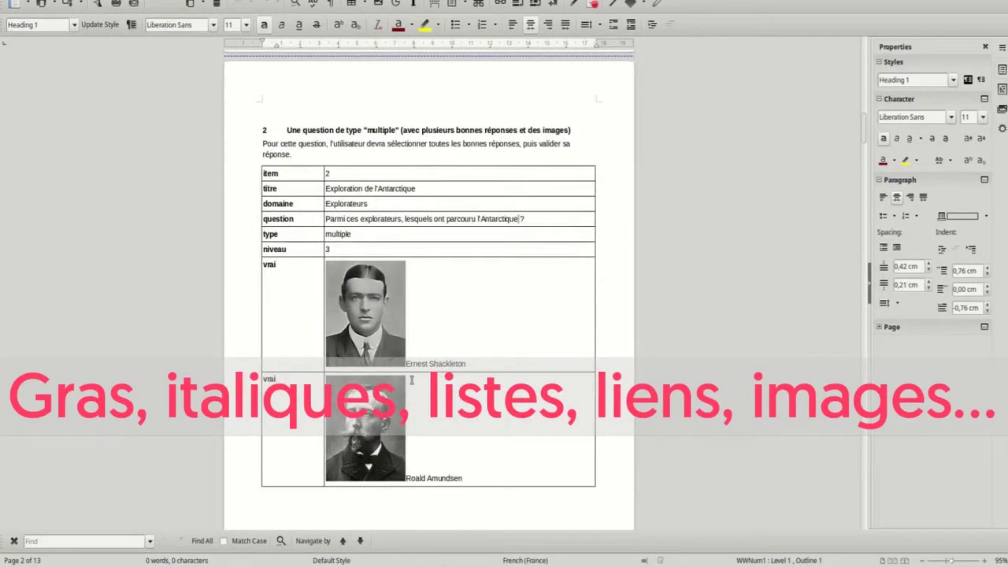
pyautogui.scroll(15, 411, 381)
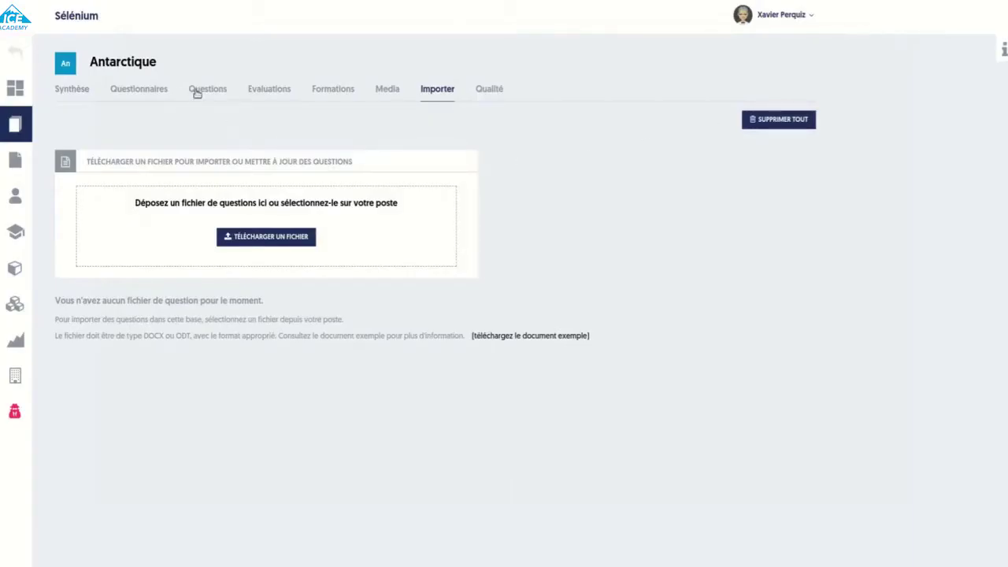
# Create a new questionnaire named "Manuel" in the Antarctique base, with its questions chosen from the base
pyautogui.click(156, 94)
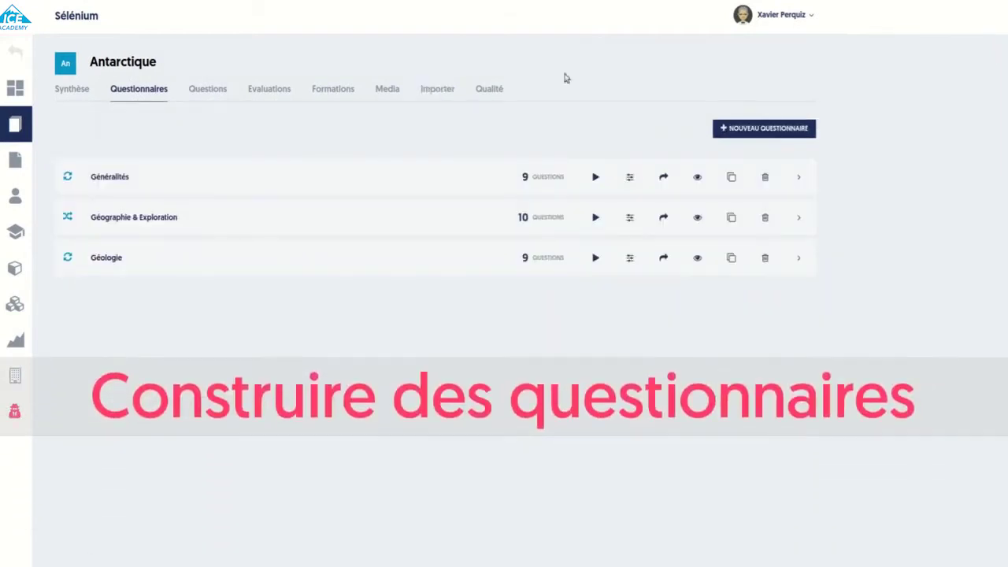
pyautogui.click(751, 129)
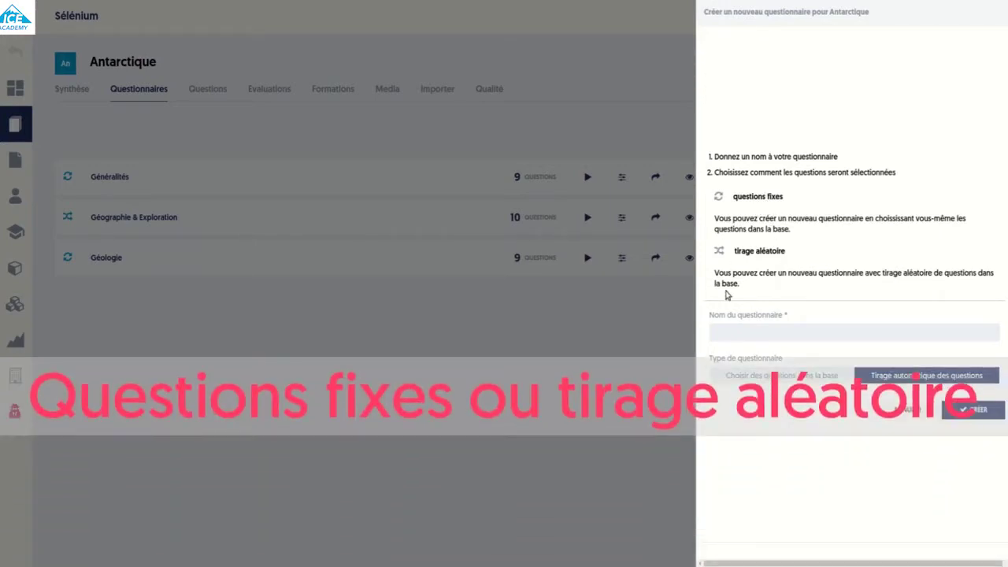
pyautogui.click(733, 335)
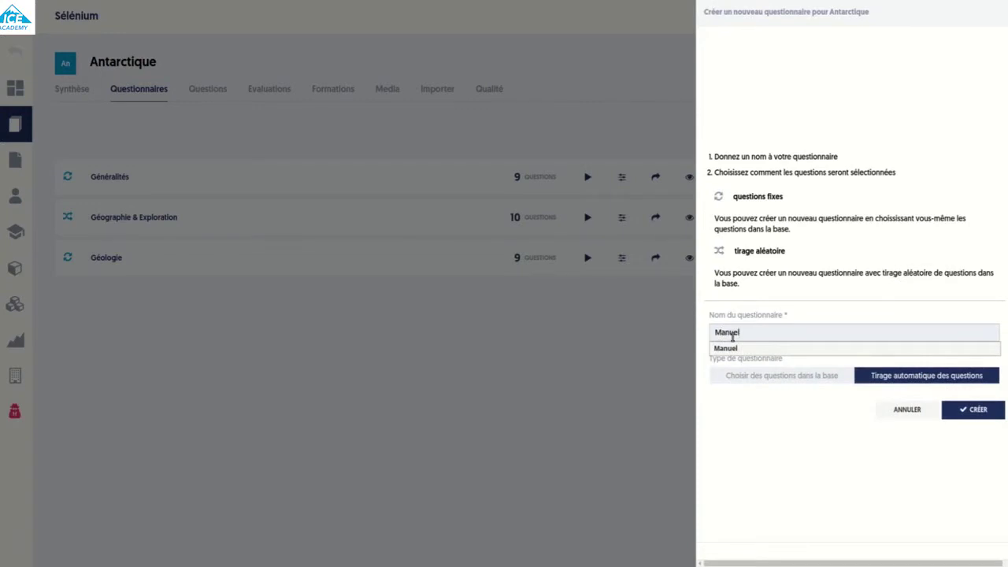
pyautogui.click(801, 376)
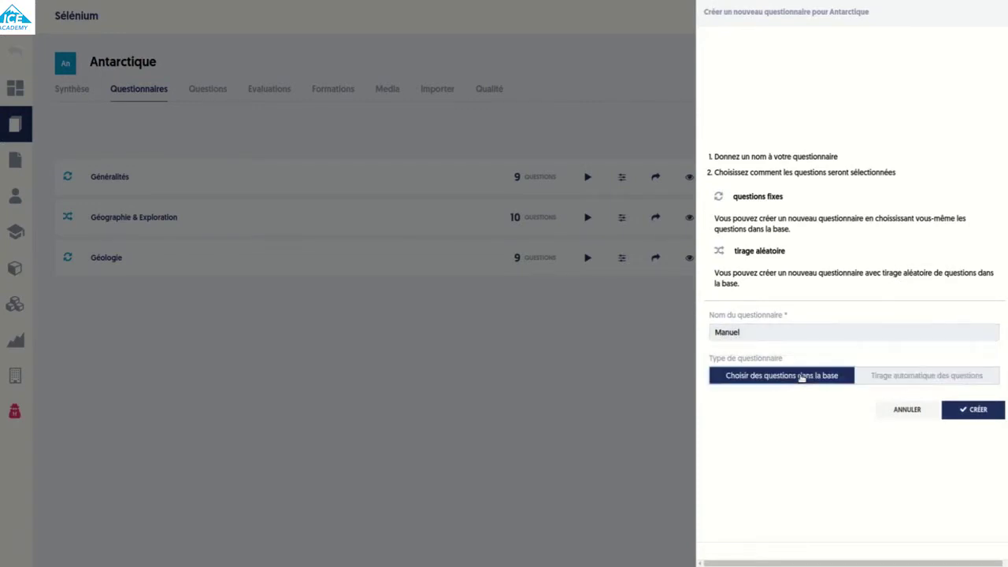
pyautogui.click(963, 411)
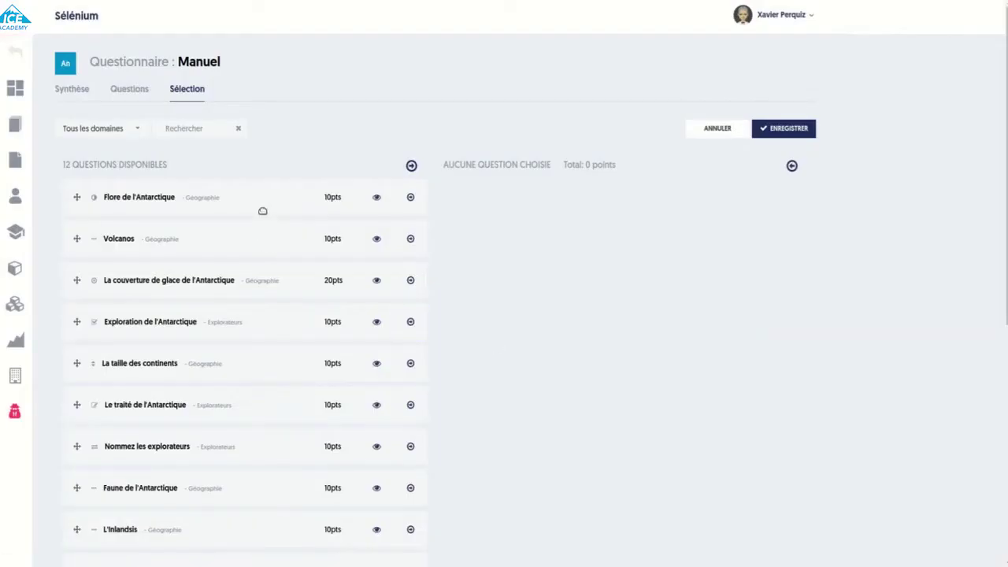
# Add Flore de l'Antarctique, Volcanos, Exploration de l'Antarctique (after previewing it) and Le traité de l'Antarctique to the questionnaire, and save it
pyautogui.moveTo(262, 200); pyautogui.dragTo(666, 210)
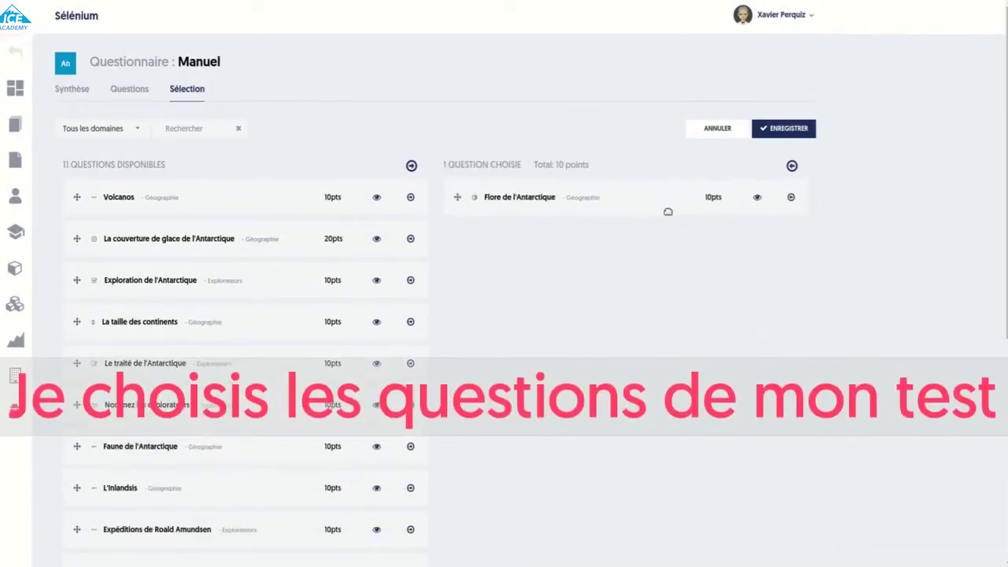
pyautogui.moveTo(283, 203); pyautogui.dragTo(590, 279)
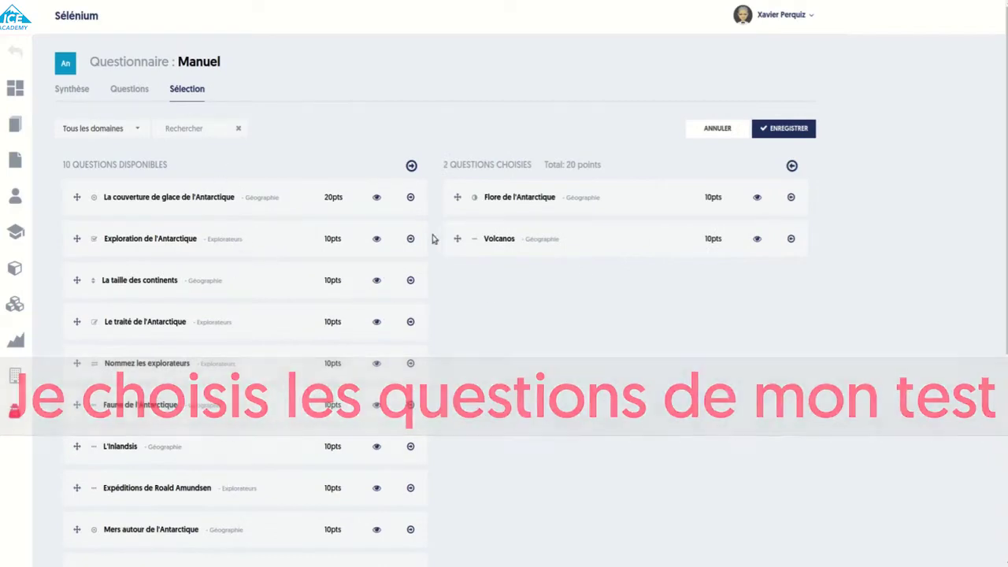
pyautogui.click(377, 239)
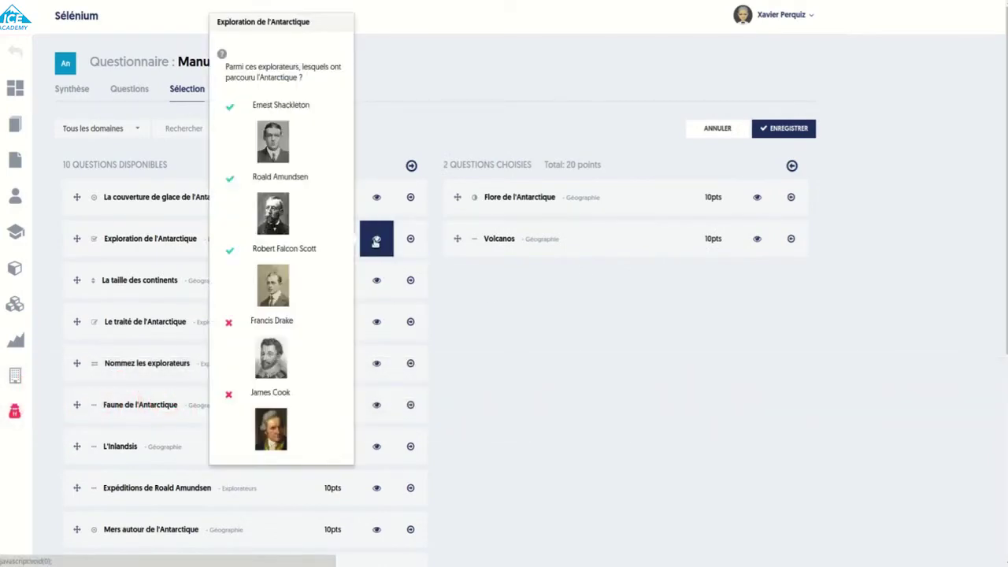
pyautogui.moveTo(308, 244); pyautogui.dragTo(682, 301)
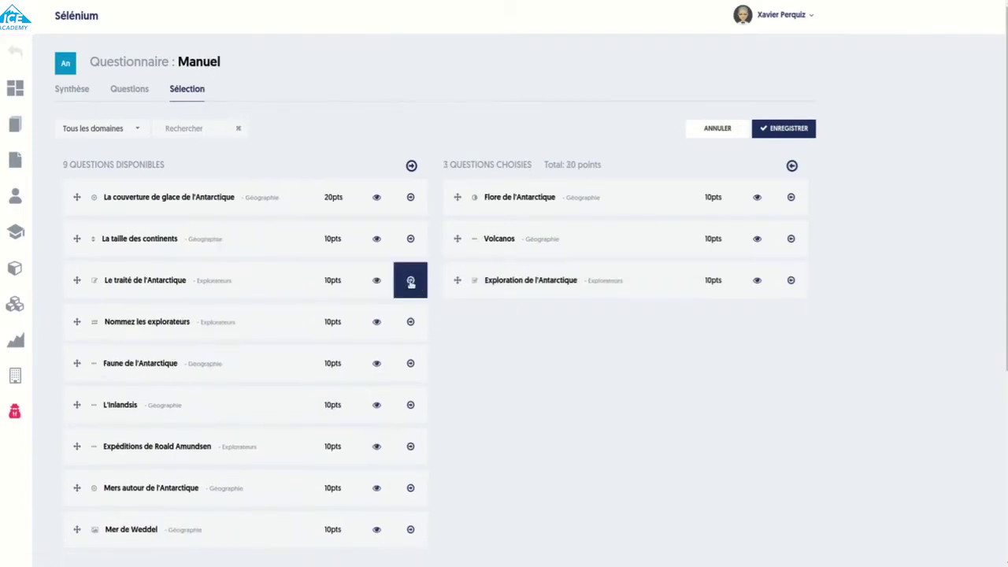
pyautogui.click(411, 280)
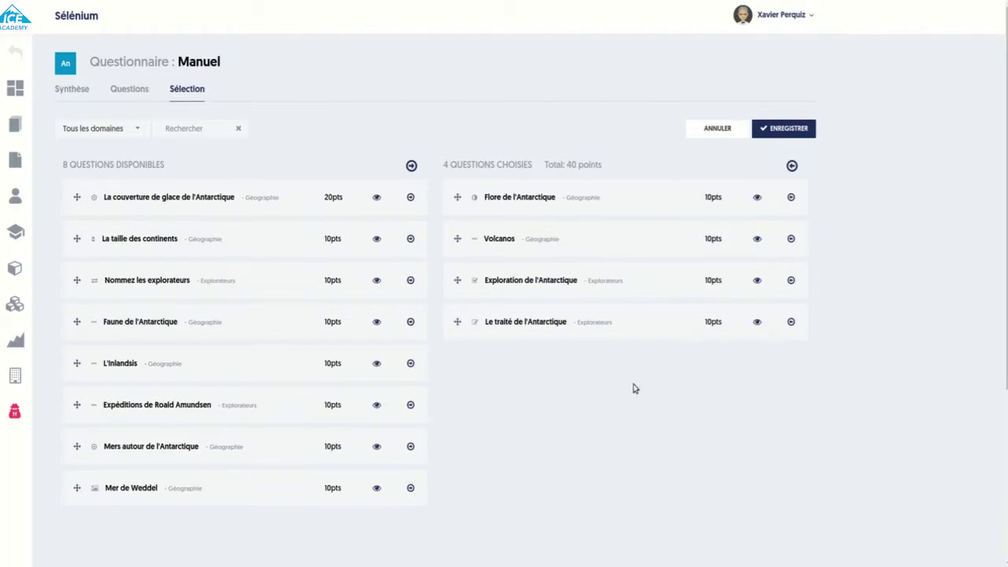
pyautogui.click(782, 129)
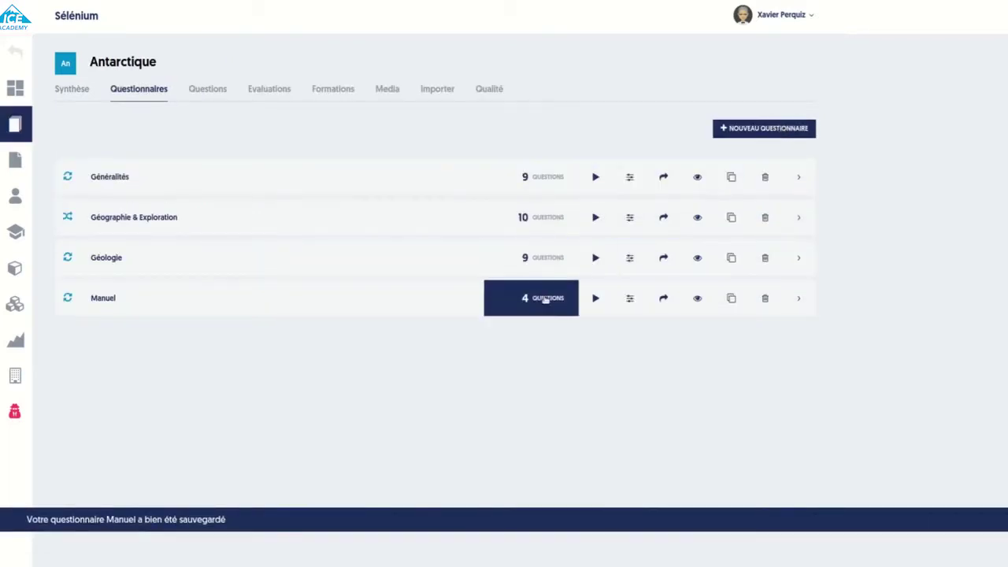
# Start the Généralités test, answer the ice cover thickness question with "1600 mètres" and read through the explanation
pyautogui.click(597, 181)
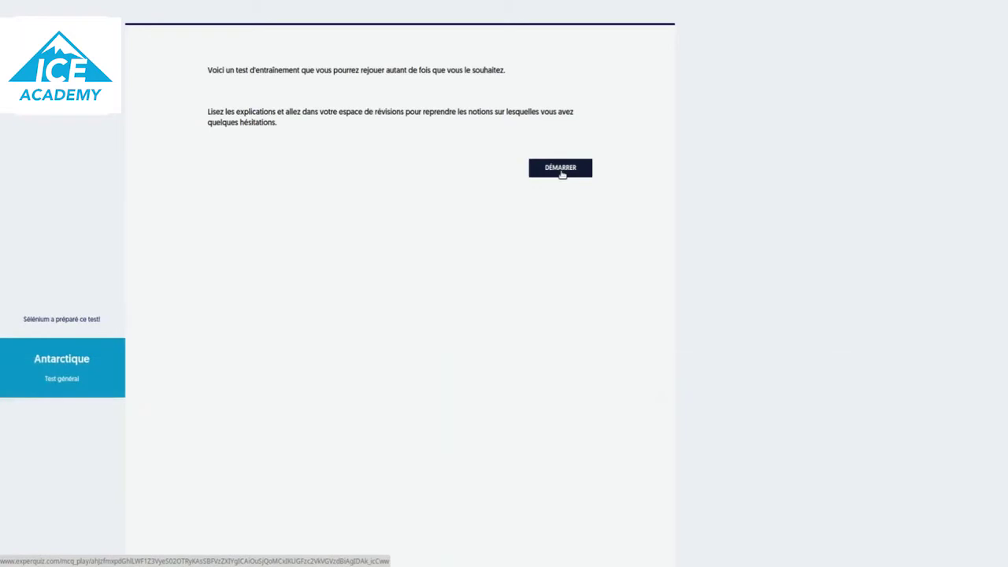
pyautogui.click(575, 171)
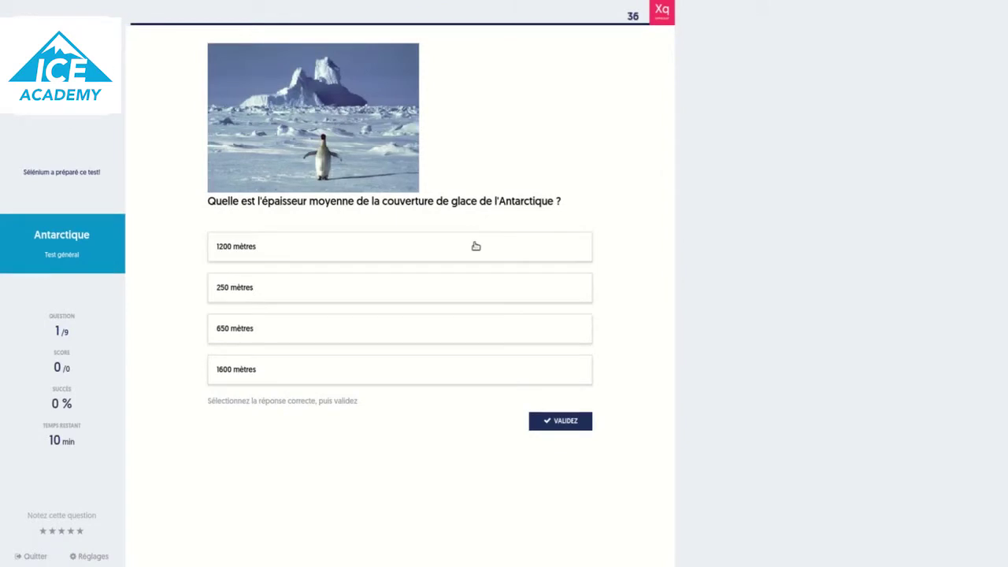
pyautogui.click(450, 377)
pyautogui.click(549, 420)
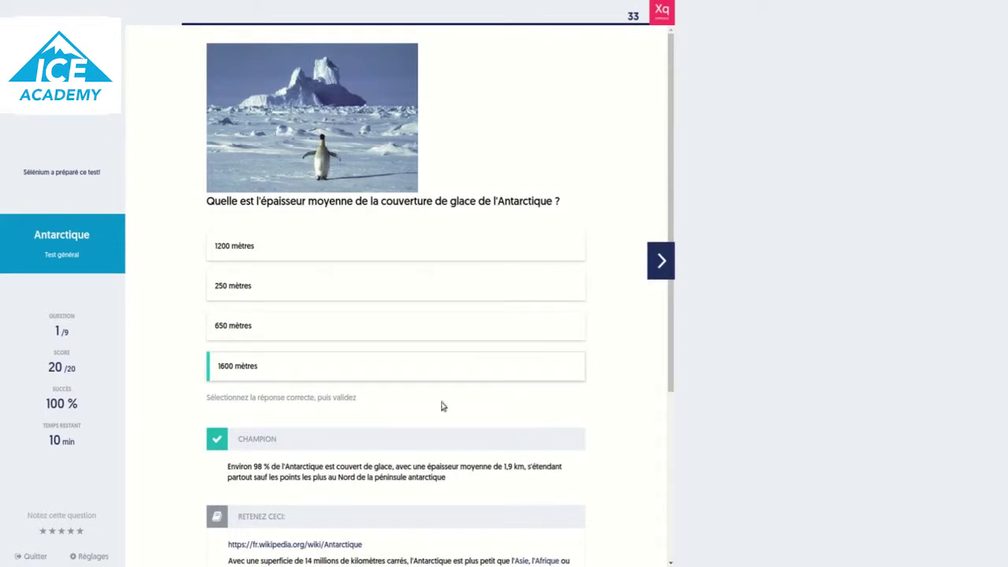
pyautogui.scroll(-1, 331, 421)
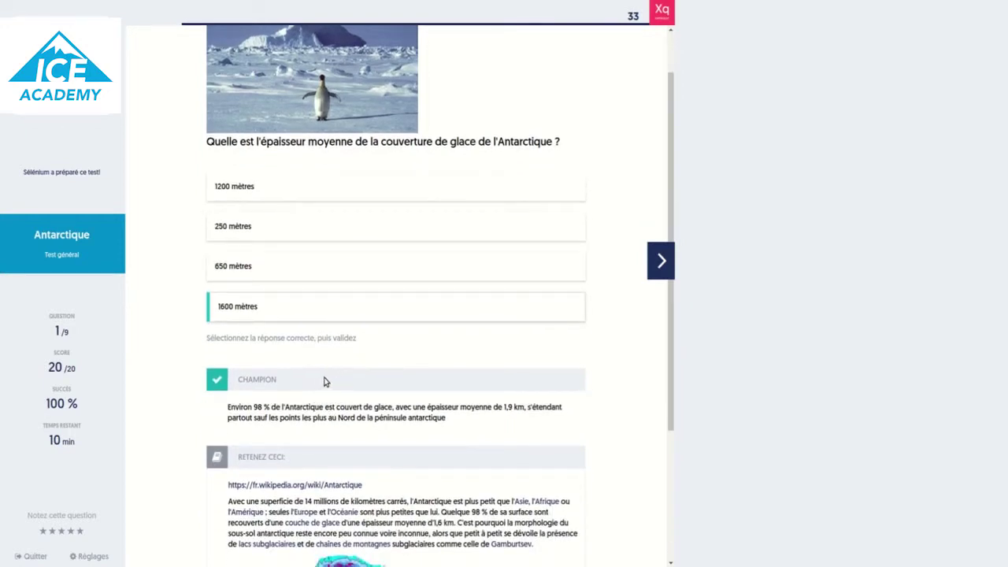
# Answer the Antarctic explorers question with Robert Falcon Scott, Roald Amundsen and Ernest Shackleton, and validate
pyautogui.click(662, 260)
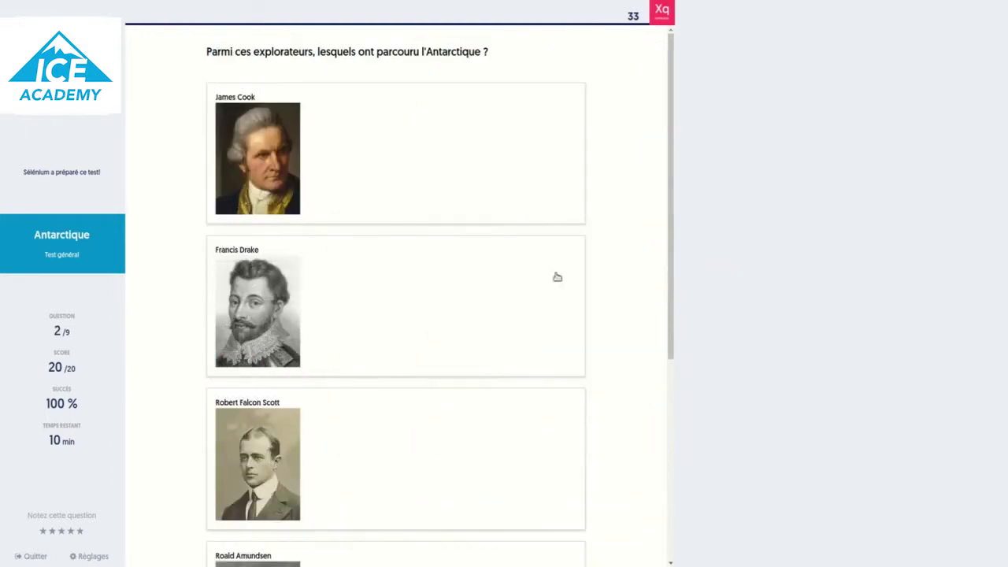
pyautogui.scroll(-1, 430, 423)
pyautogui.click(431, 408)
pyautogui.click(425, 512)
pyautogui.click(441, 500)
pyautogui.click(472, 398)
pyautogui.click(464, 427)
pyautogui.scroll(-2, 468, 520)
pyautogui.click(408, 438)
pyautogui.click(415, 504)
pyautogui.scroll(-1, 434, 502)
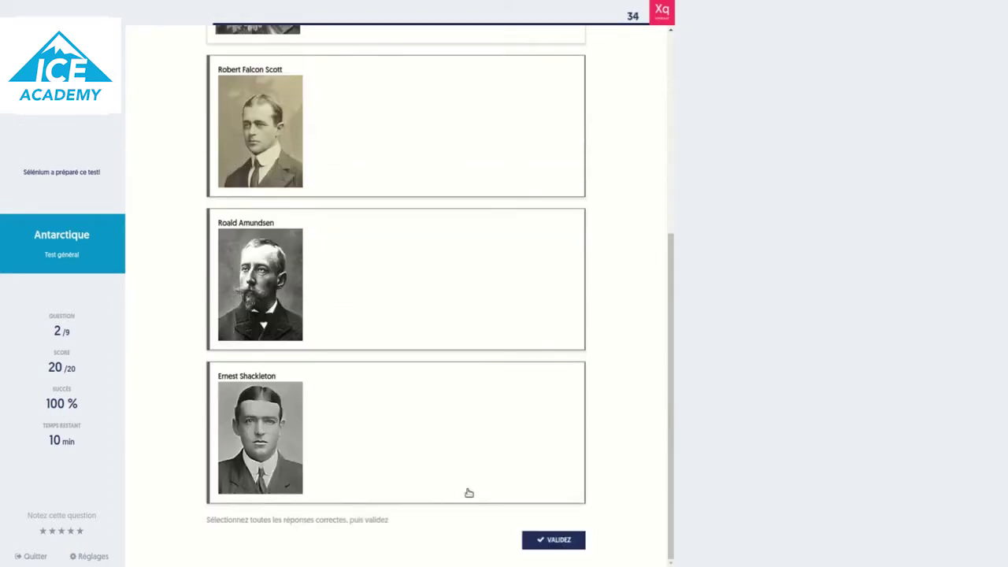
pyautogui.click(549, 542)
# Fill the blank about Roald Amundsen reaching the North Pole with "ballon" and validate
pyautogui.click(660, 267)
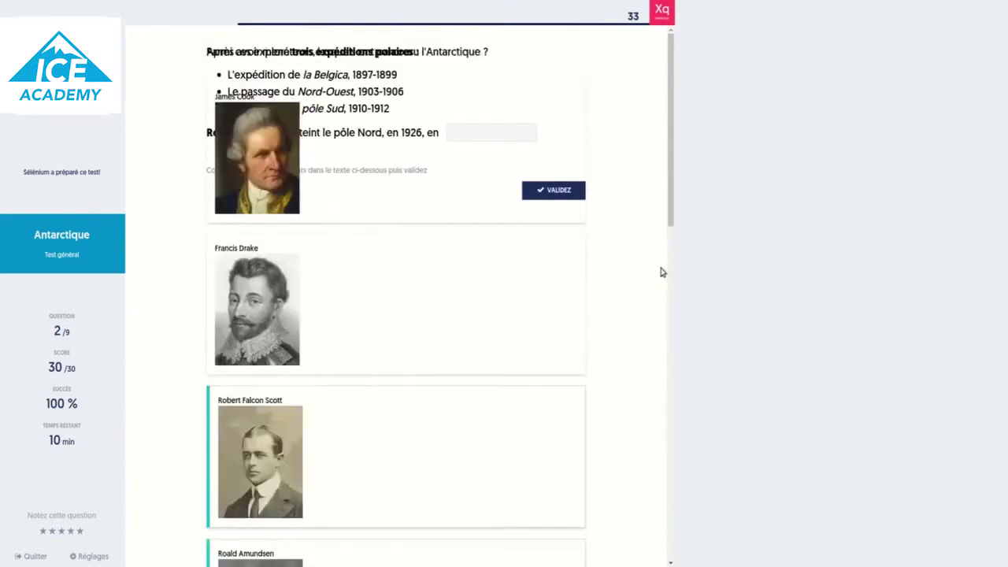
pyautogui.click(461, 133)
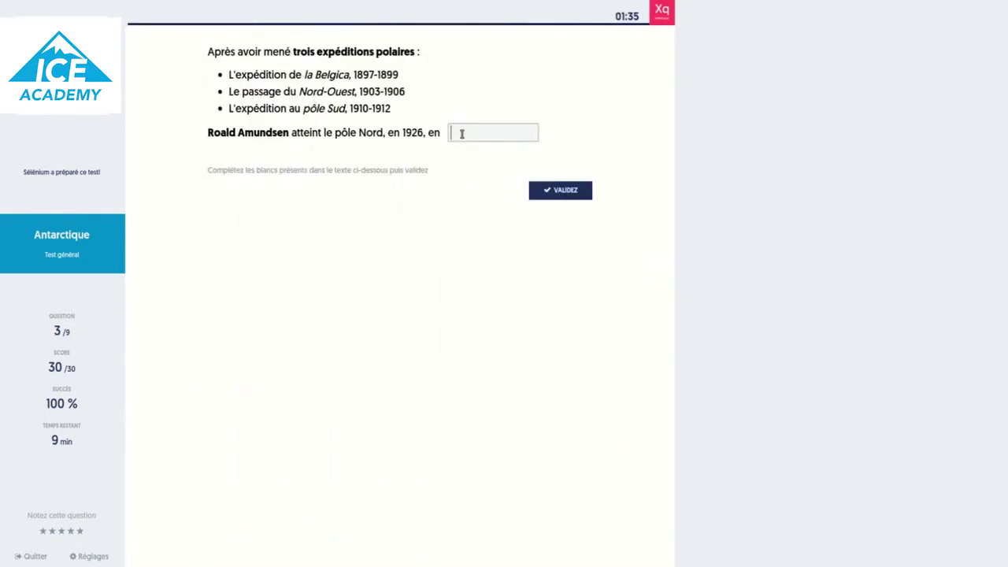
pyautogui.write('ballon')
pyautogui.click(562, 191)
# Match the name Roald Amundsen to the second portrait in the South Pole explorers question and validate
pyautogui.click(657, 258)
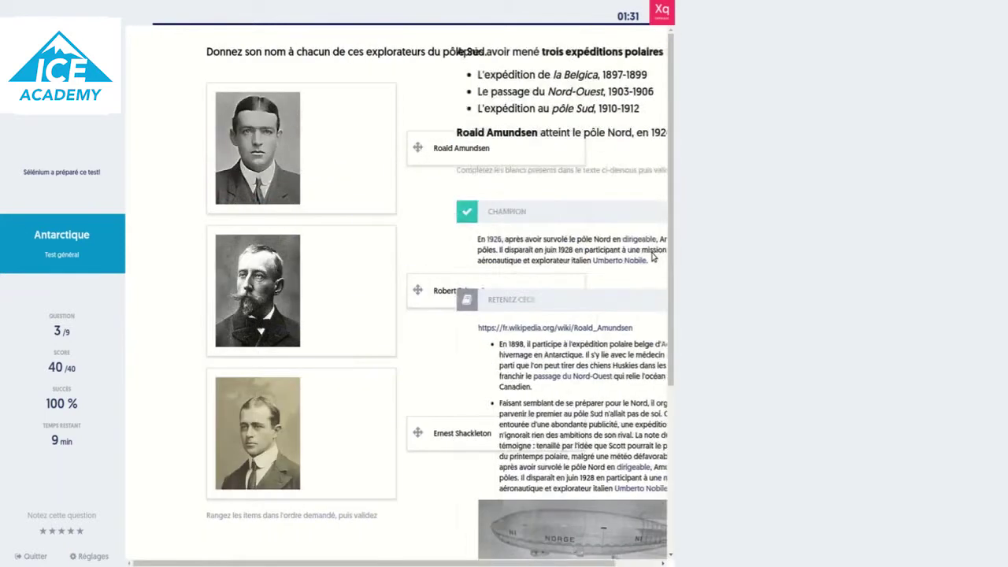
pyautogui.moveTo(479, 146); pyautogui.dragTo(488, 323)
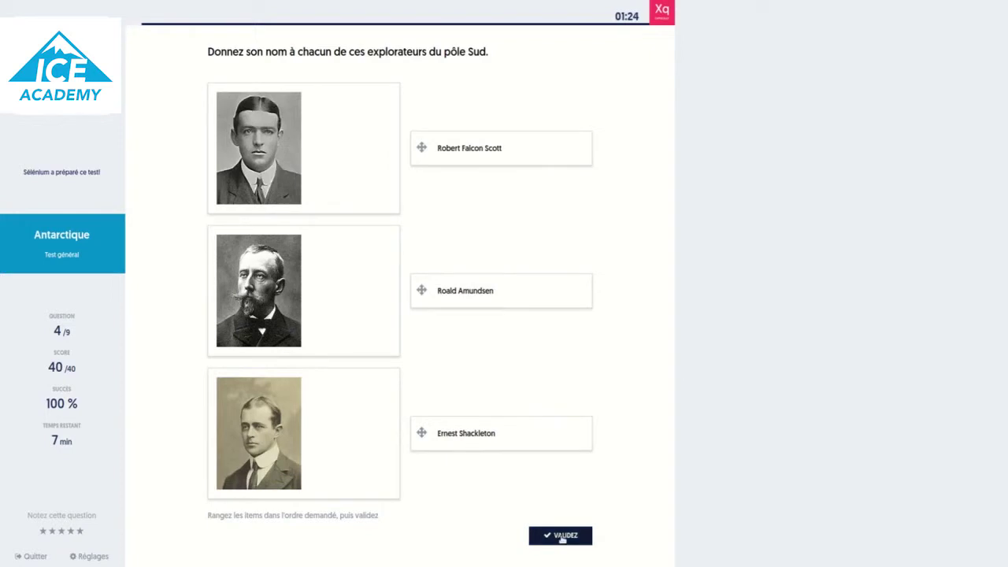
pyautogui.click(562, 537)
# Answer "Faux" to the question about ice preventing all vegetation in Antarctica and validate
pyautogui.click(661, 261)
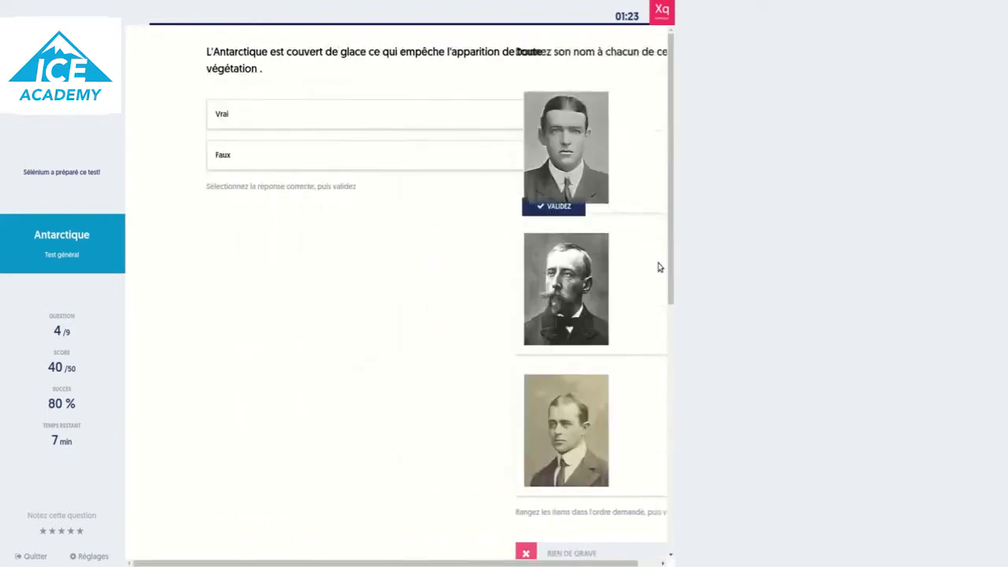
pyautogui.click(292, 164)
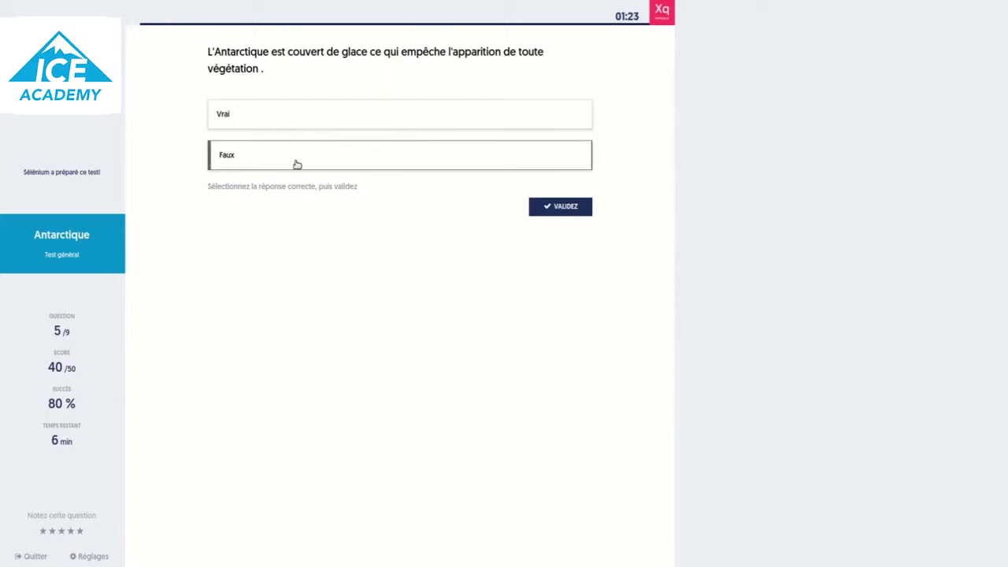
pyautogui.click(564, 208)
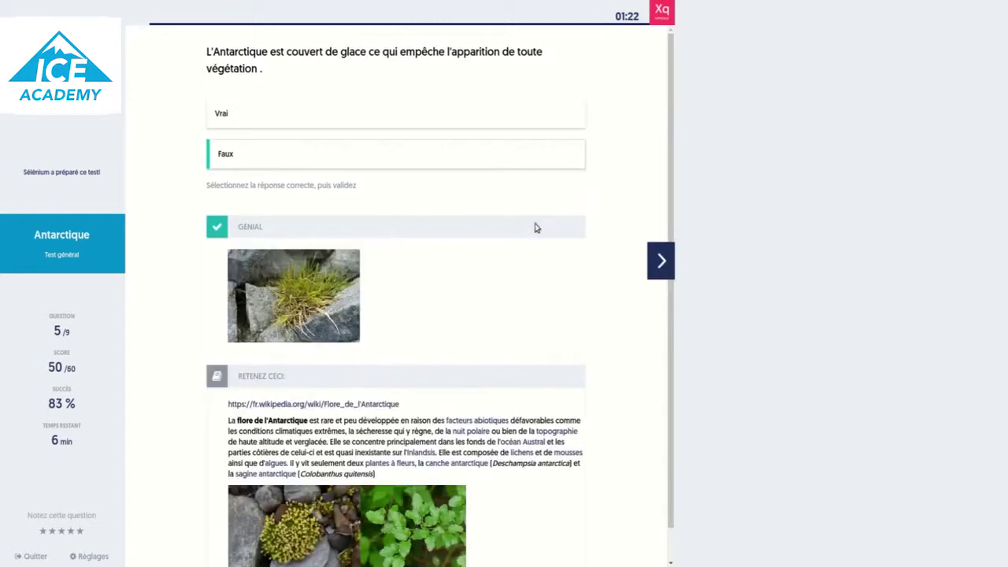
# Order the continents as Amérique, Europe, Asie, Antarctique and Afrique, and validate the answer
pyautogui.click(655, 251)
pyautogui.moveTo(366, 148)
pyautogui.mouseDown()
pyautogui.moveTo(379, 299)
pyautogui.moveTo(387, 158)
pyautogui.moveTo(375, 135)
pyautogui.mouseUp()
pyautogui.moveTo(375, 97); pyautogui.dragTo(380, 278)
pyautogui.click(556, 341)
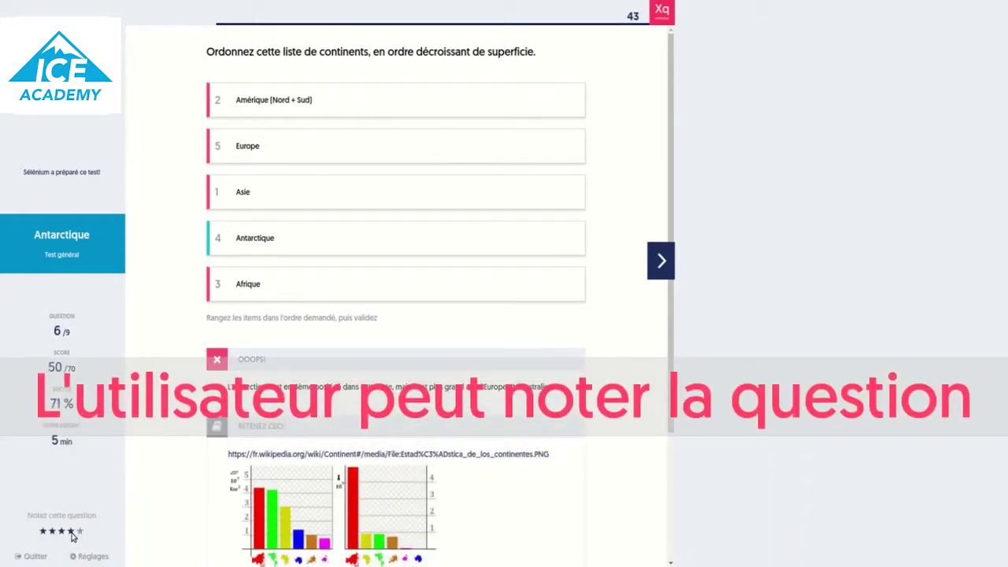
# Rate the continent ordering question four stars and leave the feedback form without sending it
pyautogui.click(71, 533)
pyautogui.click(96, 506)
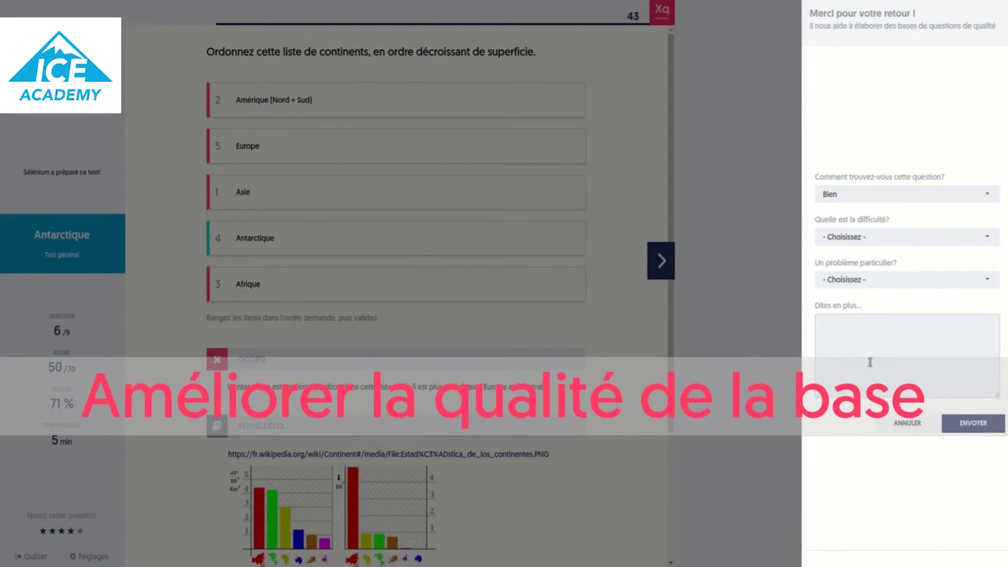
pyautogui.click(737, 354)
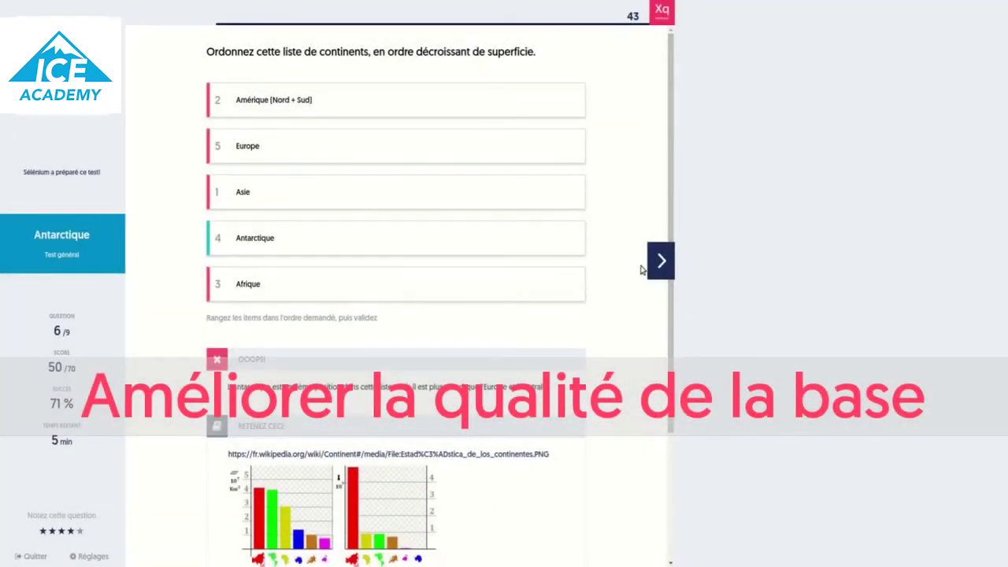
# Fill the ice melt question's blanks with "gt", "mm" and "2", and validate
pyautogui.click(661, 262)
pyautogui.click(485, 110)
pyautogui.write('gt')
pyautogui.press('Tab')
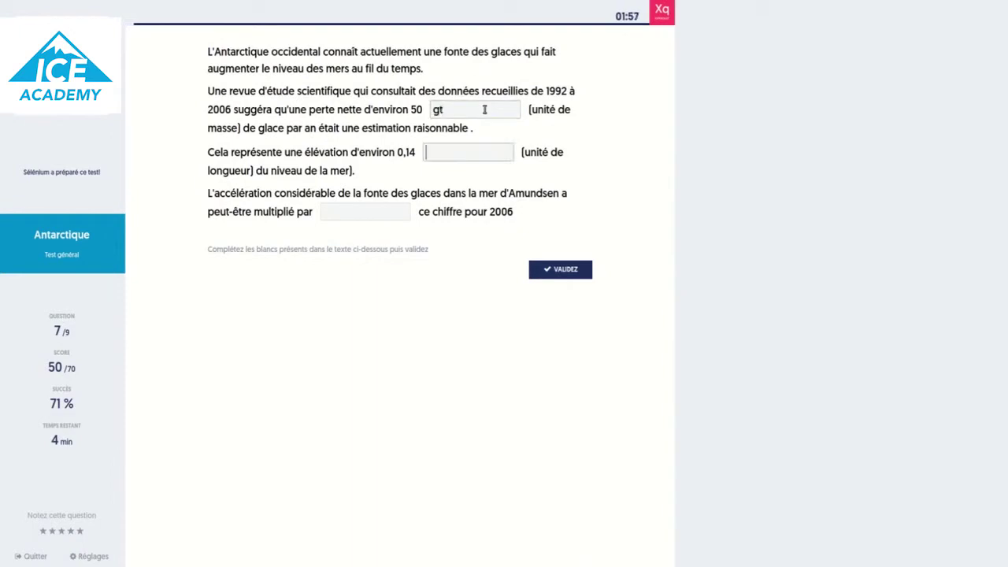
pyautogui.write('mm')
pyautogui.click(368, 218)
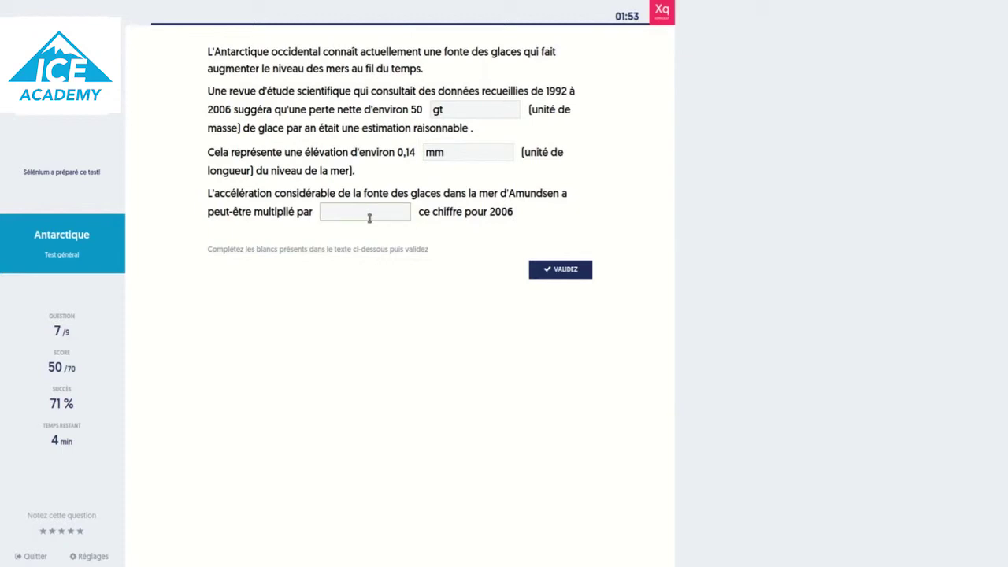
pyautogui.write('deux')
pyautogui.moveTo(356, 215); pyautogui.dragTo(299, 216)
pyautogui.write('2')
pyautogui.click(569, 275)
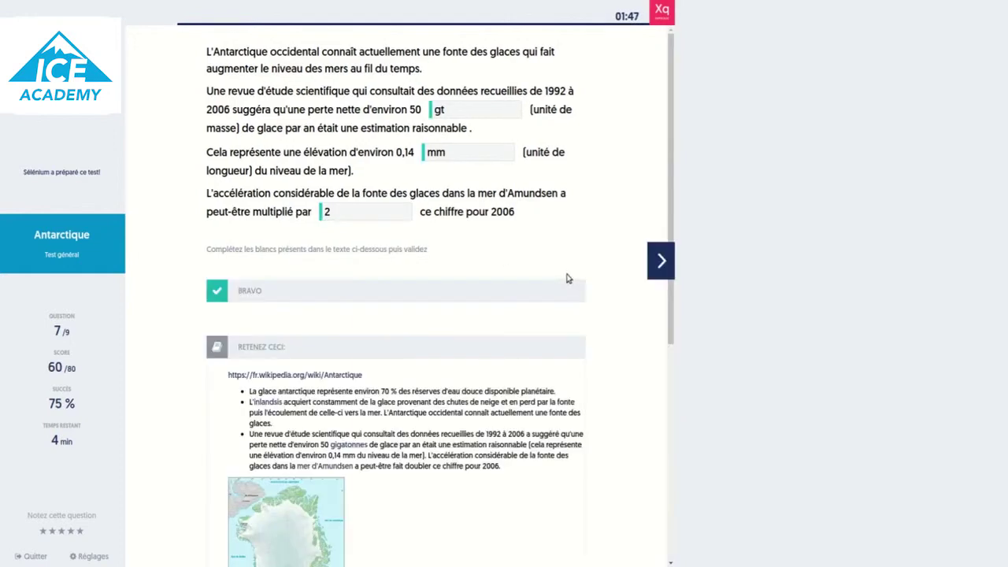
# Mark the location of the Weddell Sea on the Antarctic map and validate the answer
pyautogui.click(656, 267)
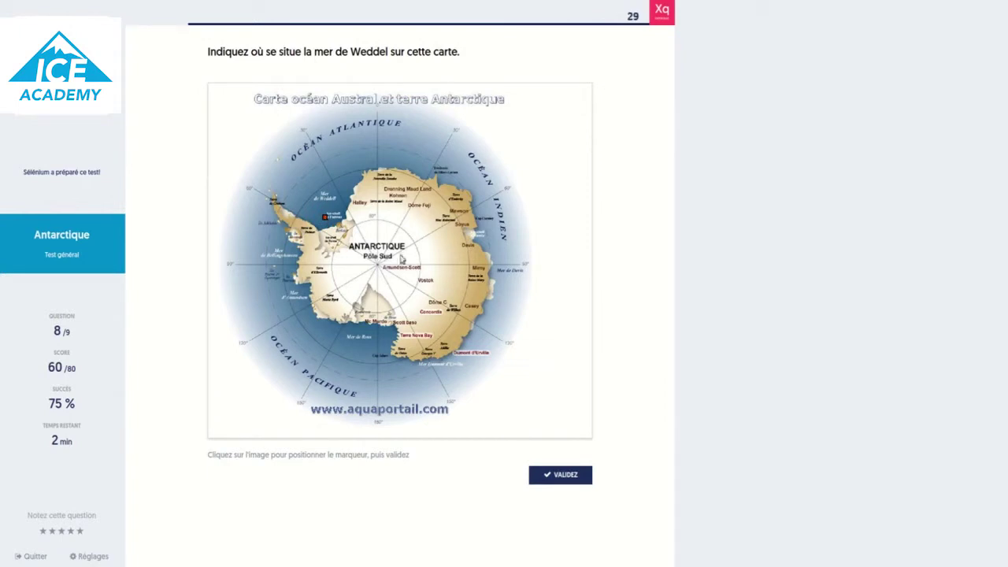
pyautogui.click(571, 478)
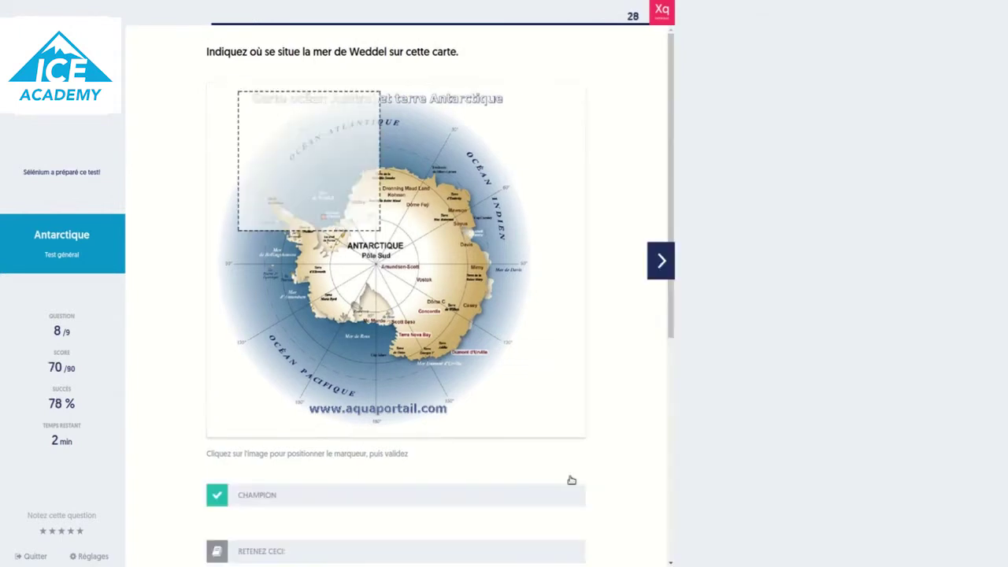
# Go to the last question and play the beginning of its video, pausing it after a few seconds
pyautogui.click(649, 267)
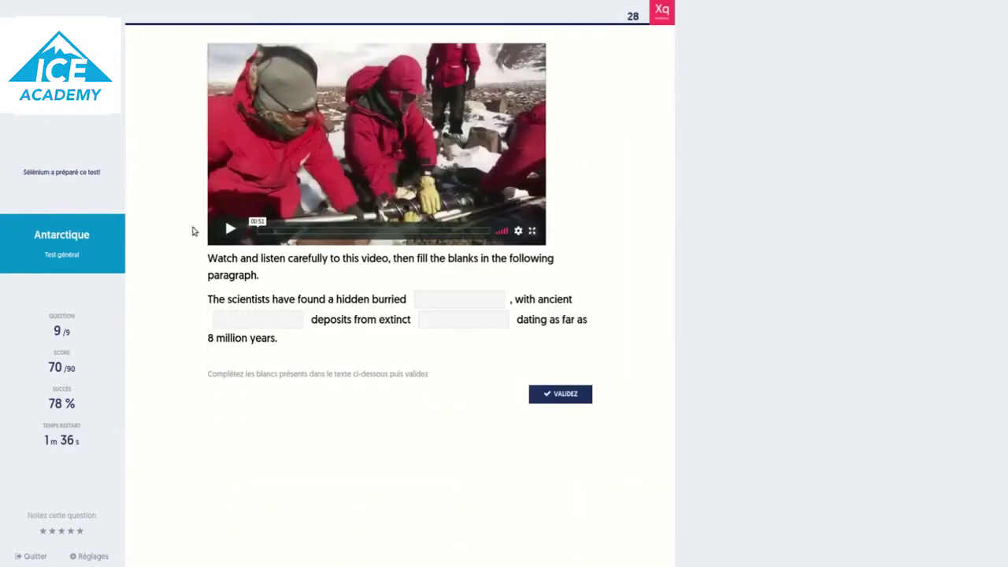
pyautogui.click(229, 230)
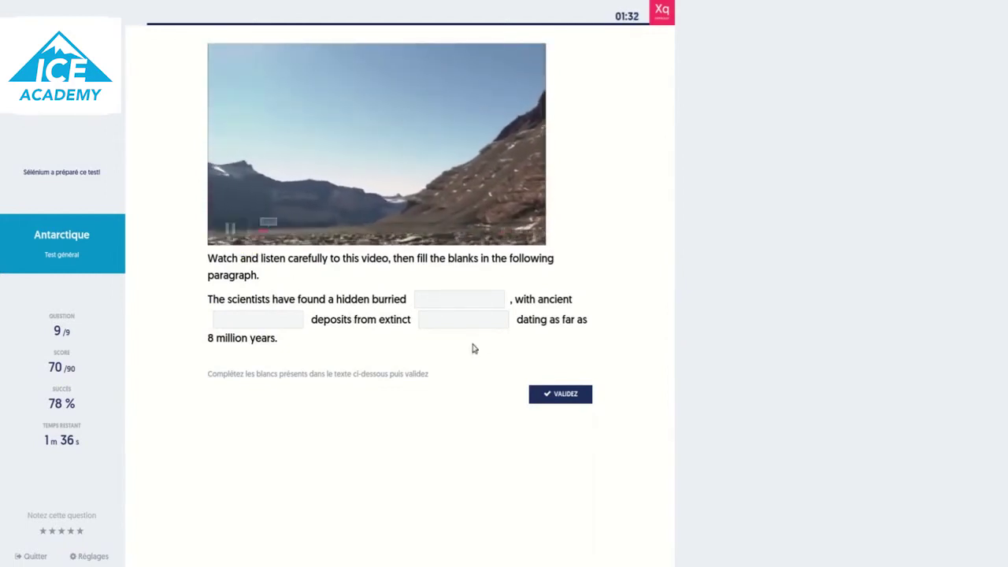
pyautogui.click(229, 229)
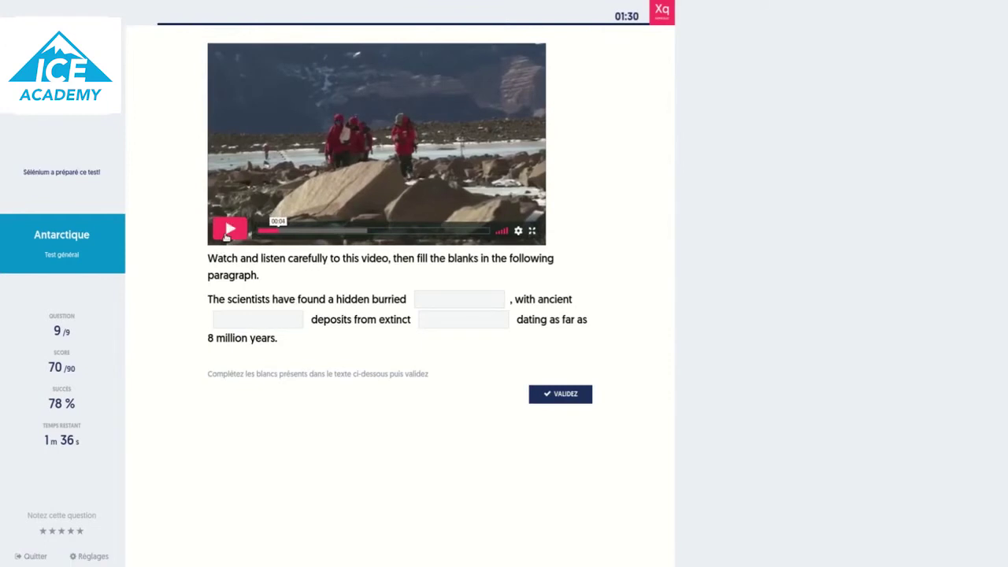
# Validate the last question with its three blanks left empty and finish the test to reach the results
pyautogui.click(555, 396)
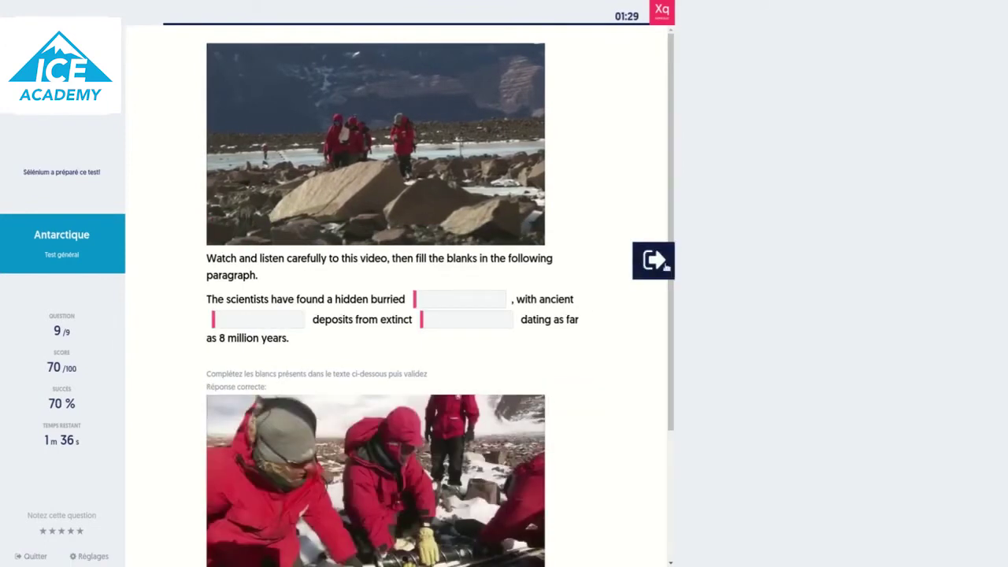
pyautogui.click(653, 260)
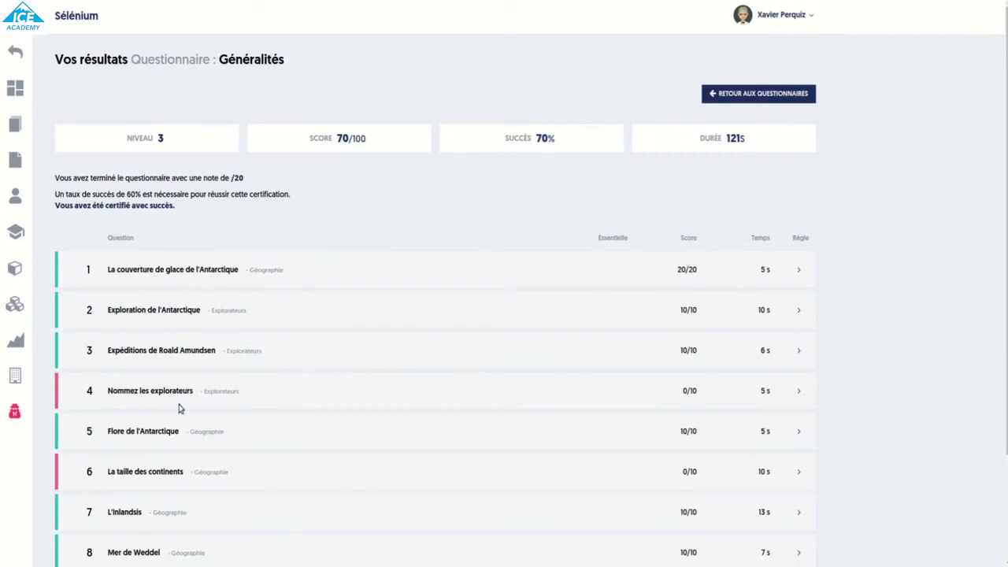
# Review the course reminder of the "Nommez les explorateurs" question in the results and return to the questionnaires
pyautogui.click(799, 391)
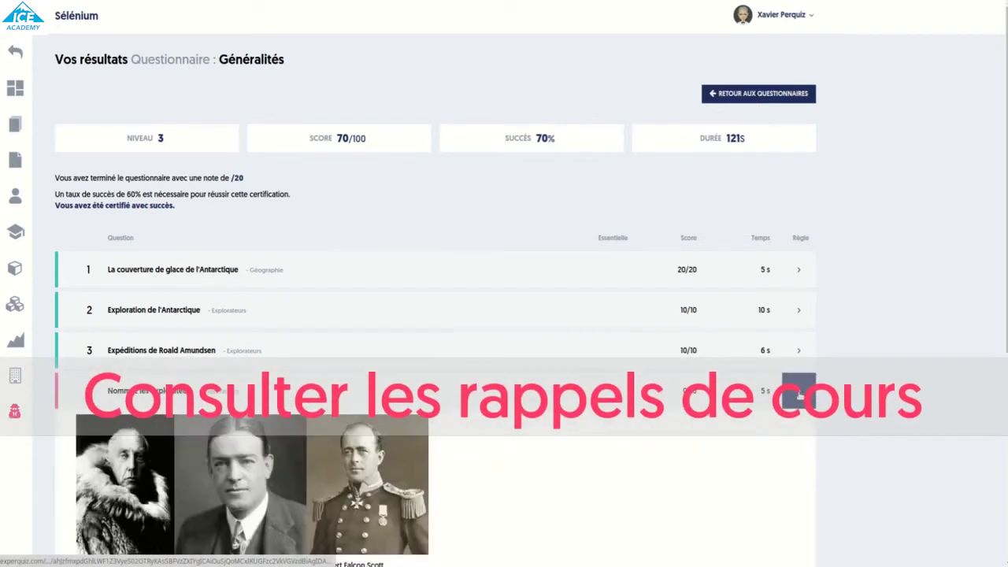
pyautogui.scroll(-1, 510, 380)
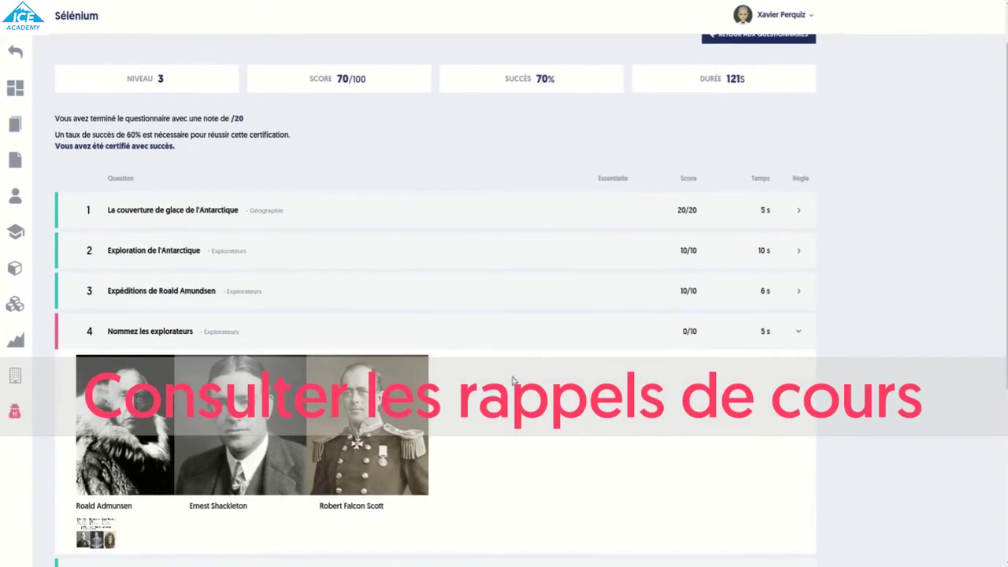
pyautogui.scroll(1, 512, 380)
pyautogui.click(749, 98)
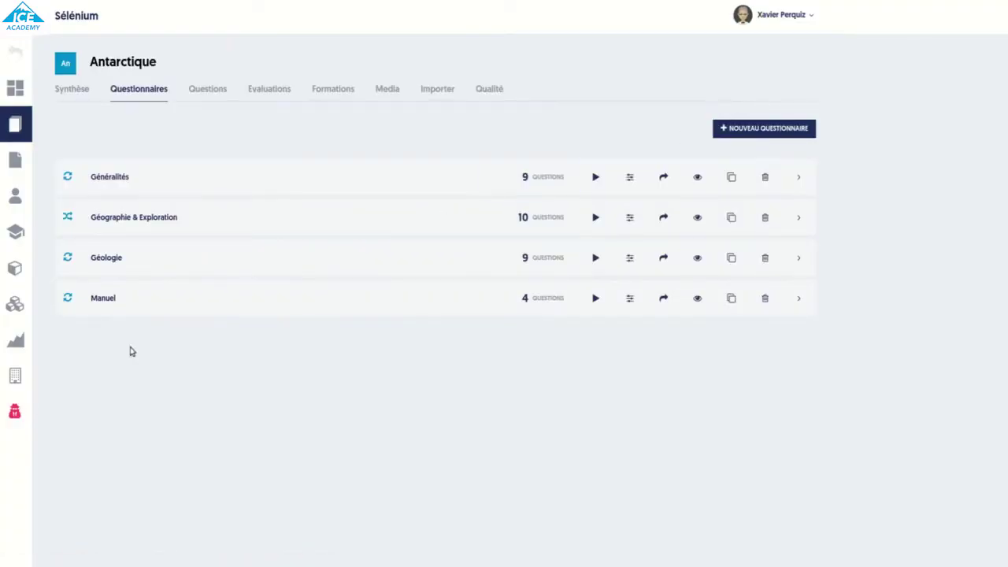
# Examine the level, question count and domain parameters of the Géographie & Exploration questionnaire and leave without saving
pyautogui.click(551, 222)
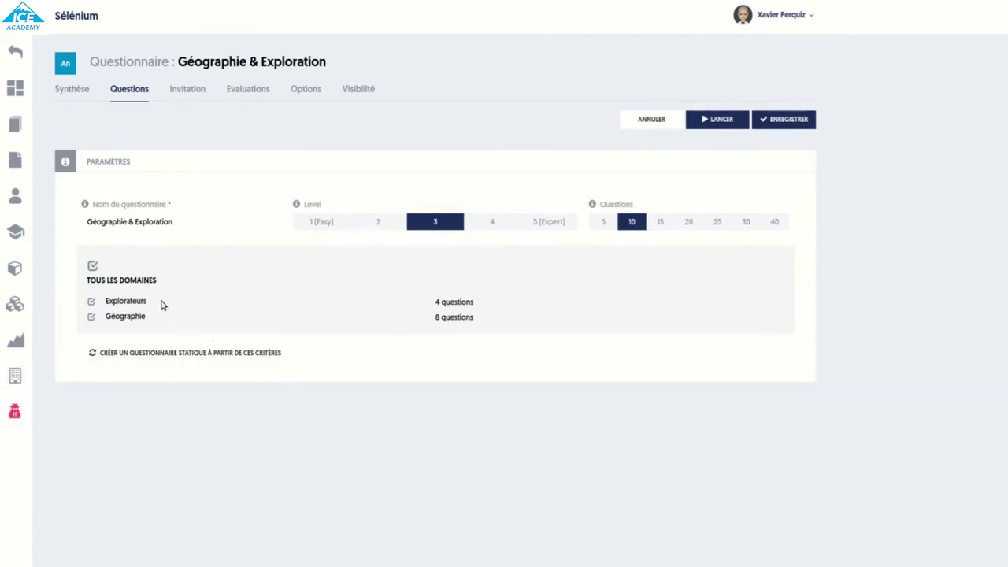
pyautogui.click(653, 123)
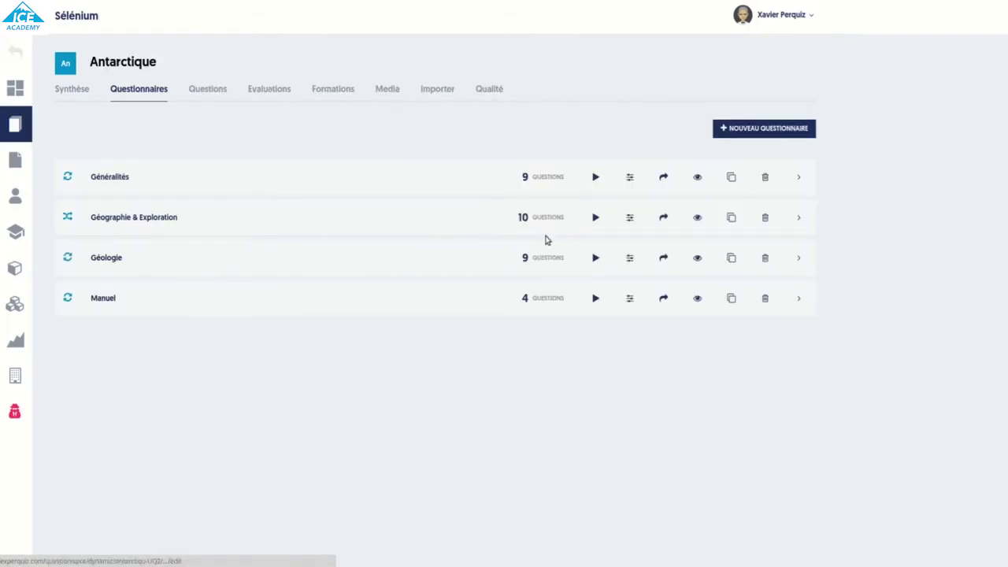
# Open the Manuel questionnaire's options, try the "page unique" player mode and switch back to "question par question"
pyautogui.click(630, 299)
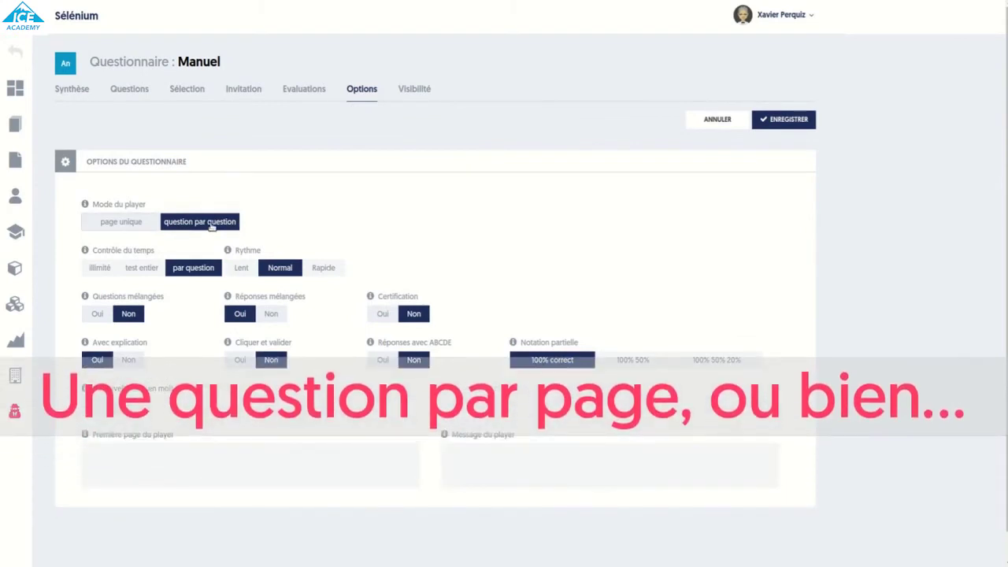
pyautogui.click(131, 225)
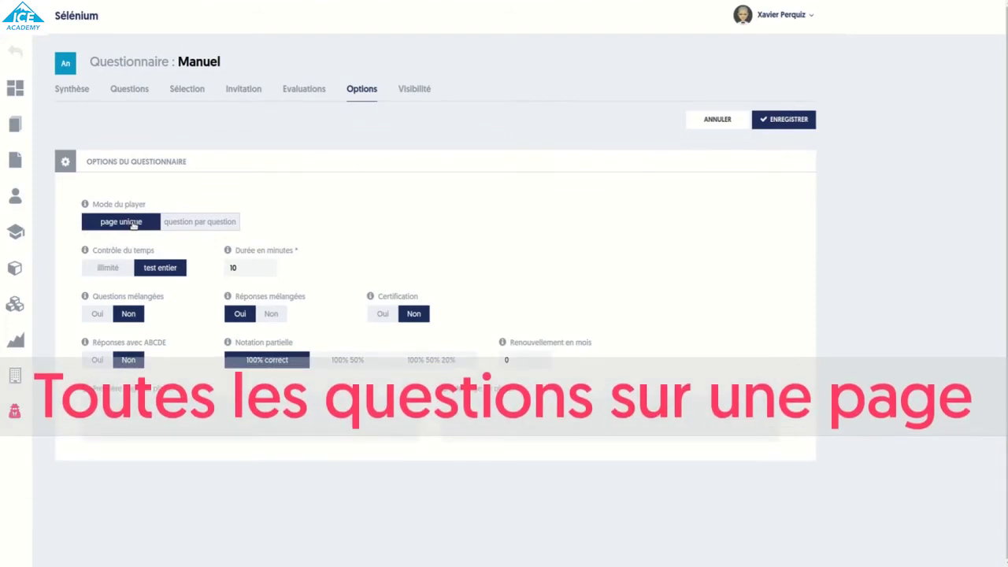
pyautogui.click(209, 224)
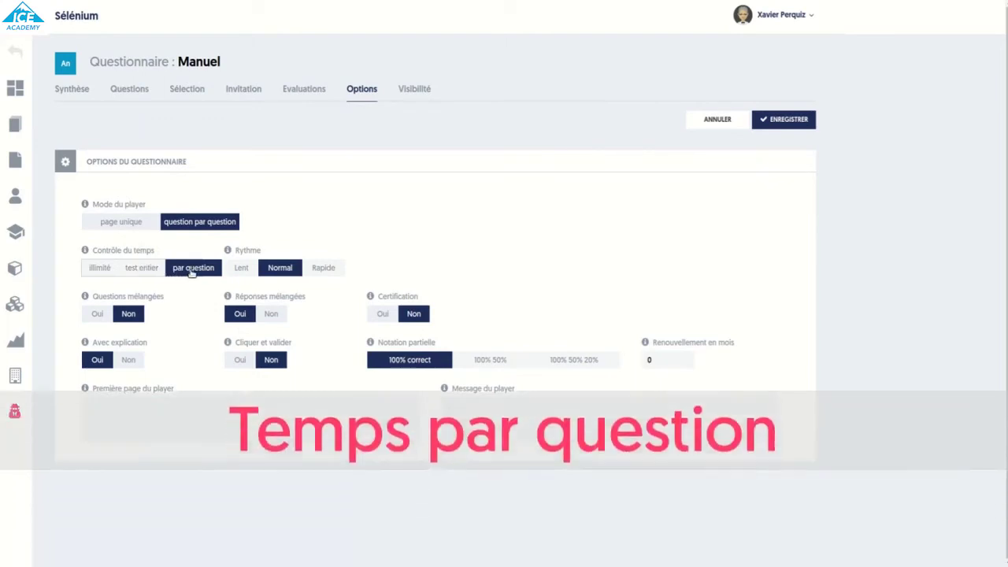
# Try the "test entier" and "illimité" time controls, and toggle question shuffling on and back off
pyautogui.click(141, 272)
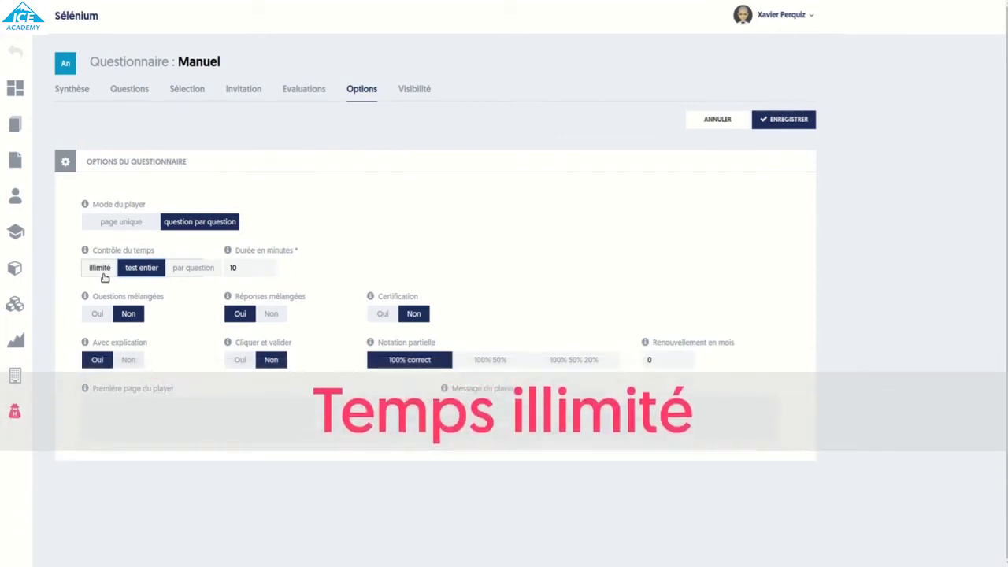
pyautogui.click(104, 278)
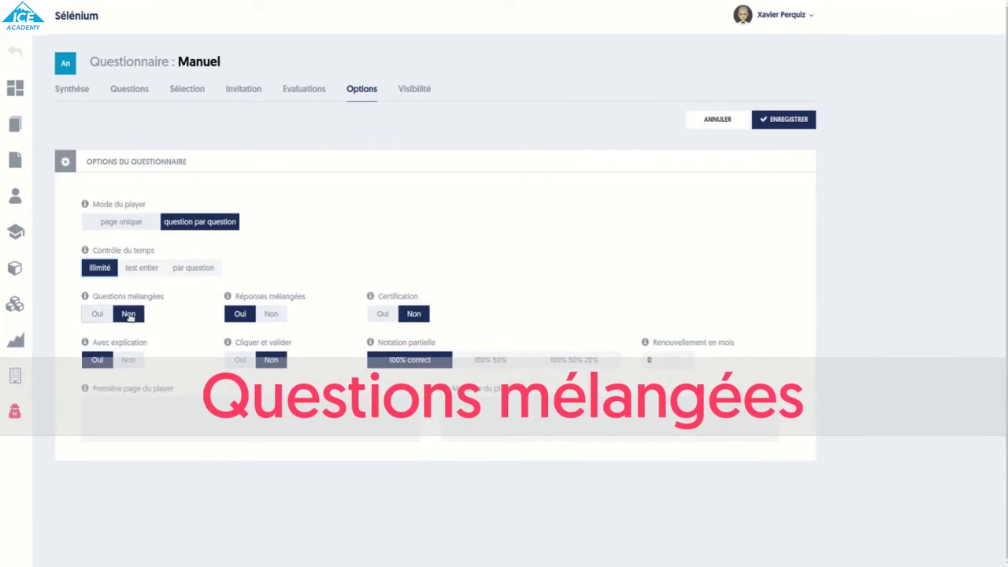
pyautogui.click(99, 315)
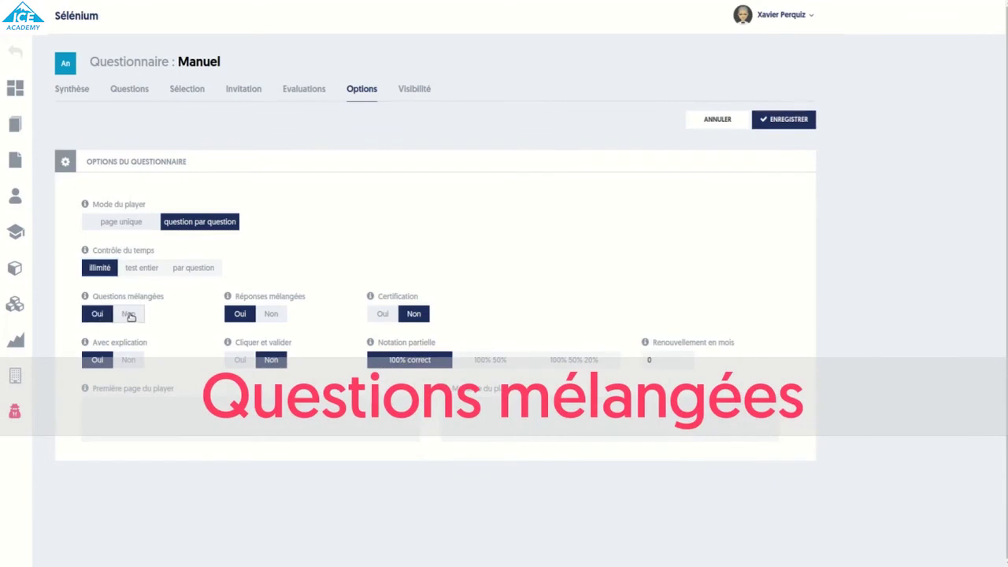
pyautogui.click(130, 314)
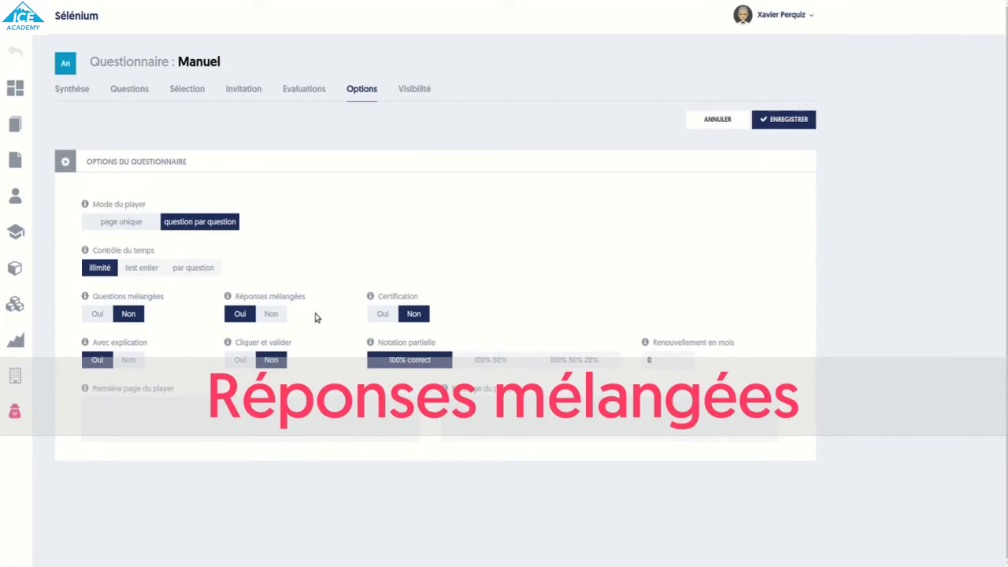
# Try enabling certification with a 50% required level for the Manuel questionnaire and cancel the option changes
pyautogui.click(379, 315)
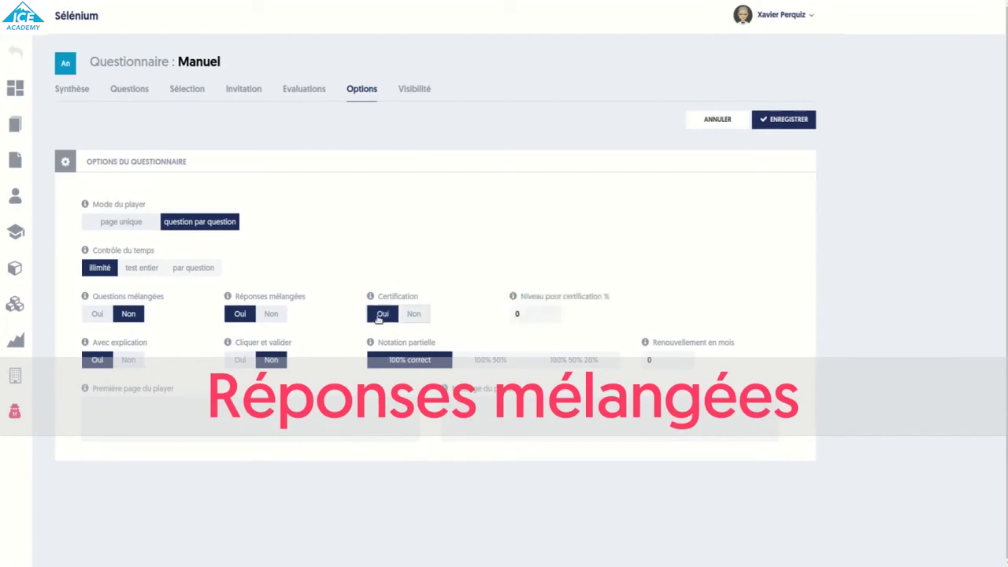
pyautogui.click(518, 313)
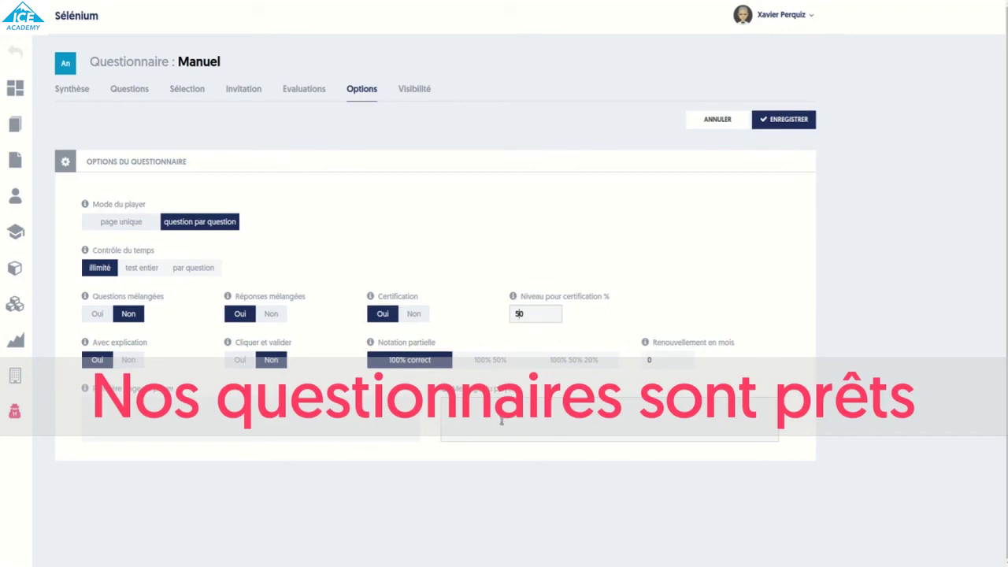
pyautogui.click(702, 128)
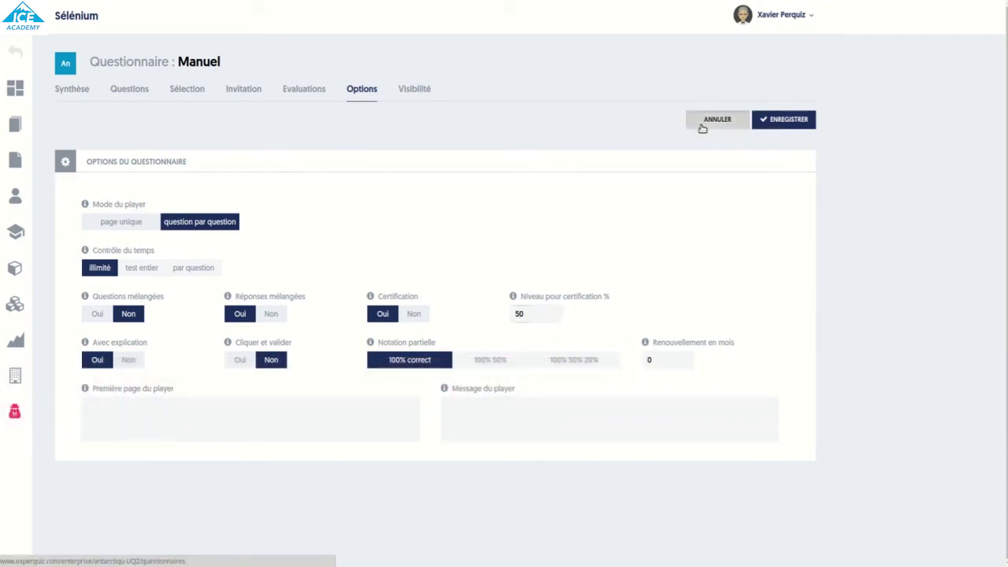